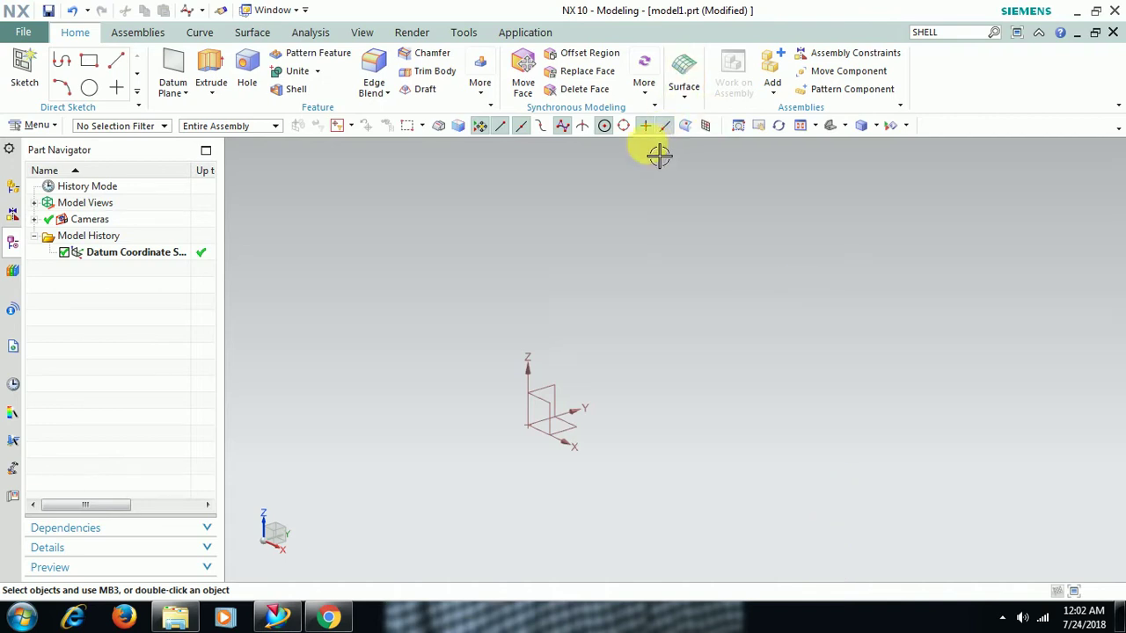
Add a datum plane offset 150 mm from the XZ plane
click(684, 84)
click(750, 145)
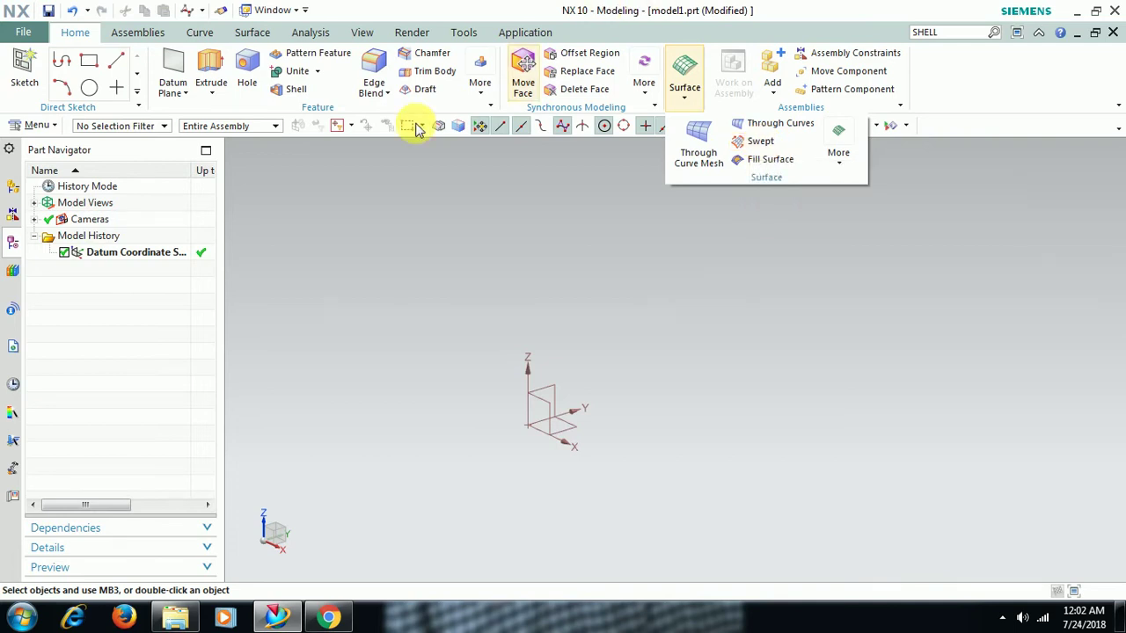
click(173, 66)
click(557, 412)
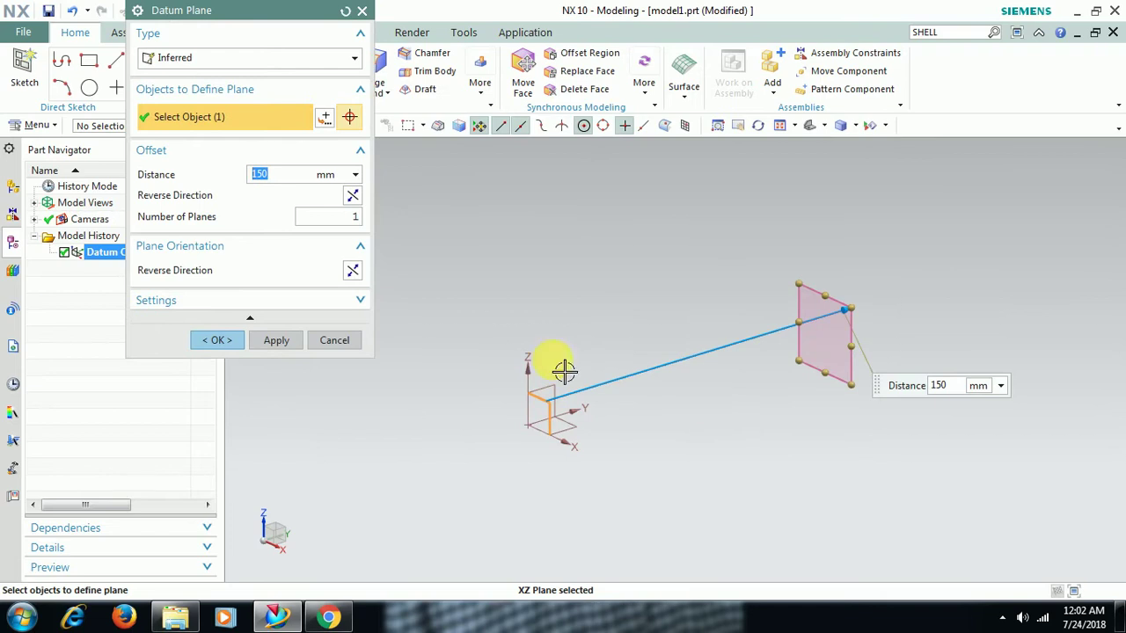
click(227, 341)
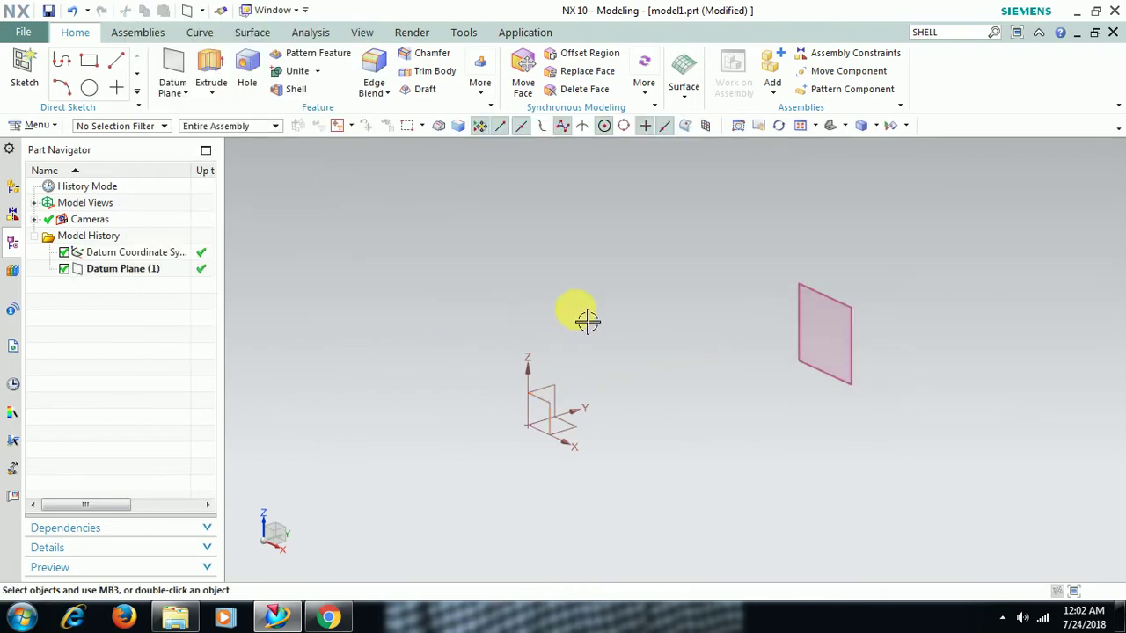
Draw a two-corner rectangle on the XZ plane, finish the sketch, and orbit to 3-D
click(547, 413)
click(280, 267)
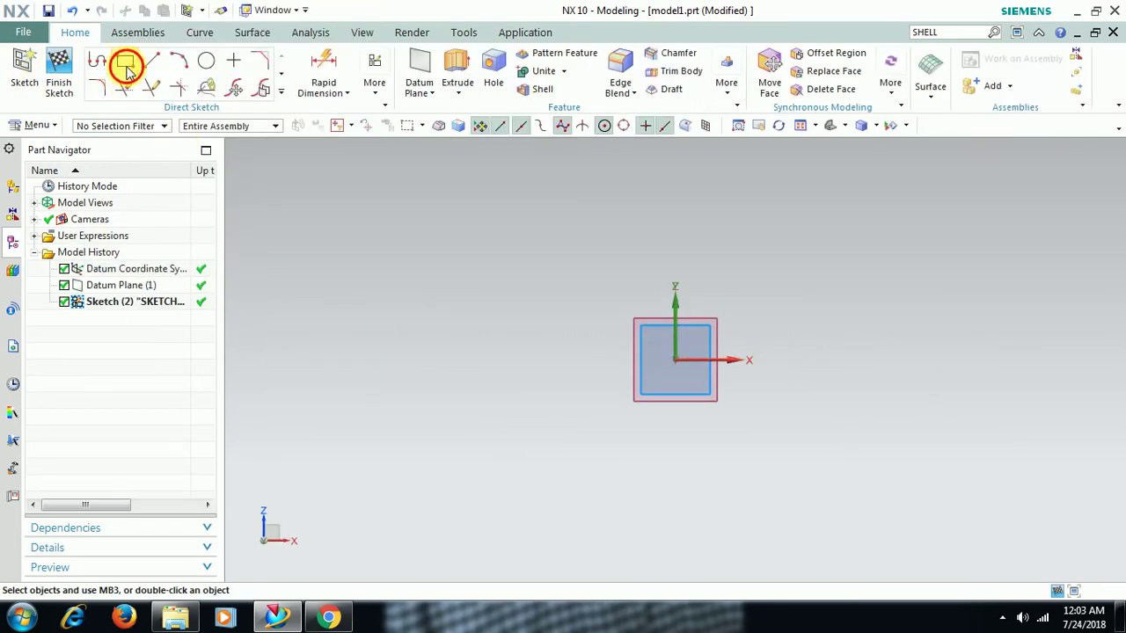
click(126, 63)
click(613, 296)
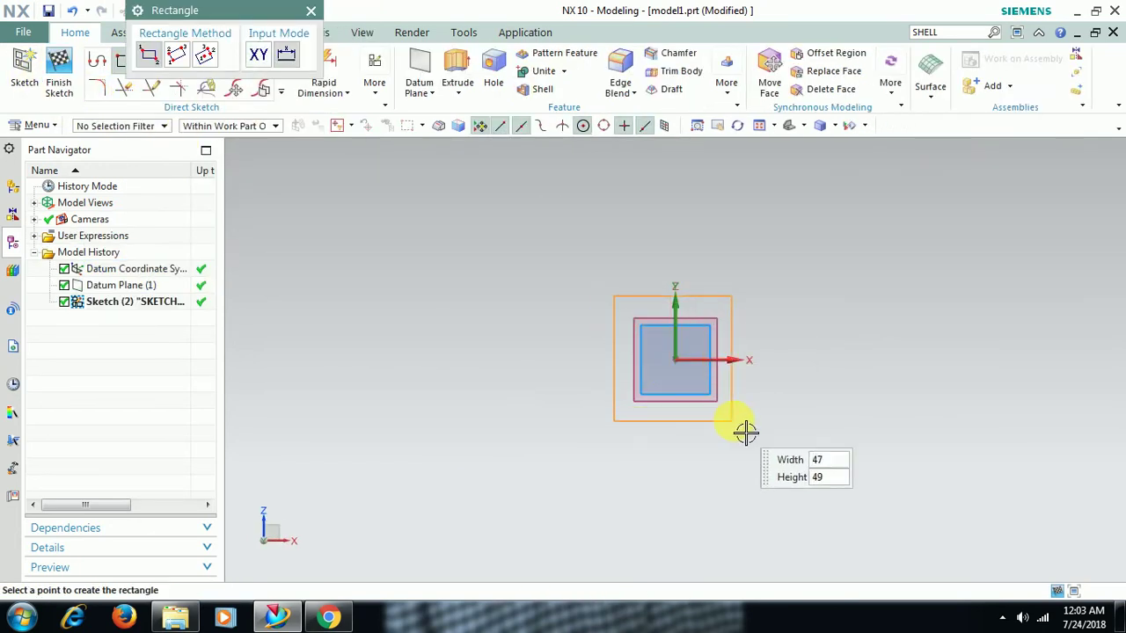
click(745, 421)
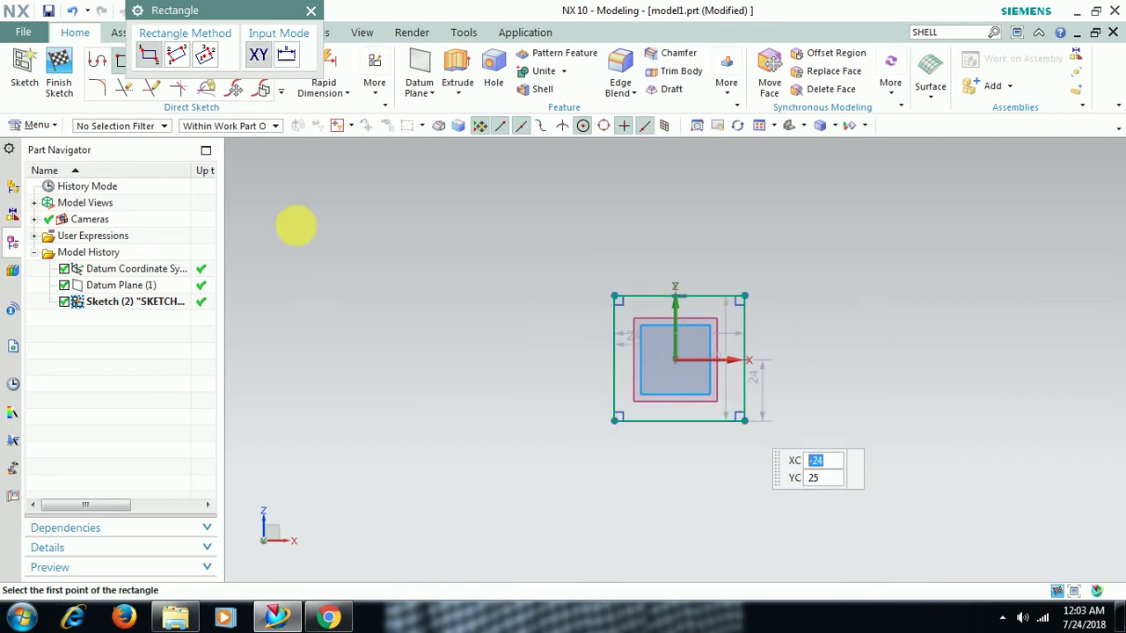
click(57, 76)
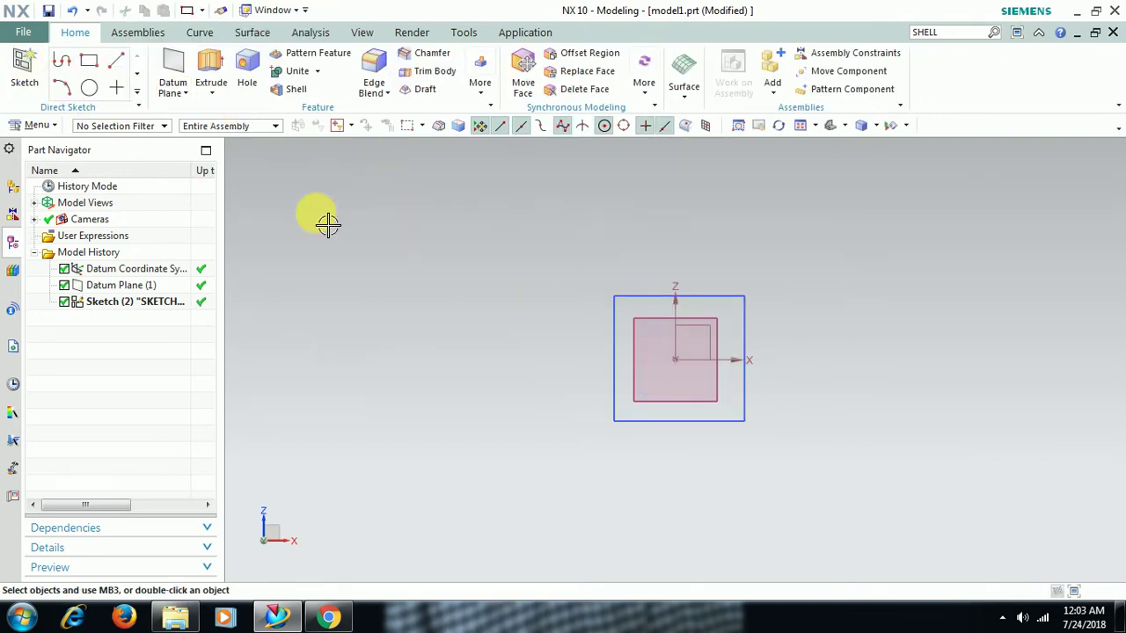
middle_drag(621, 302, 608, 320)
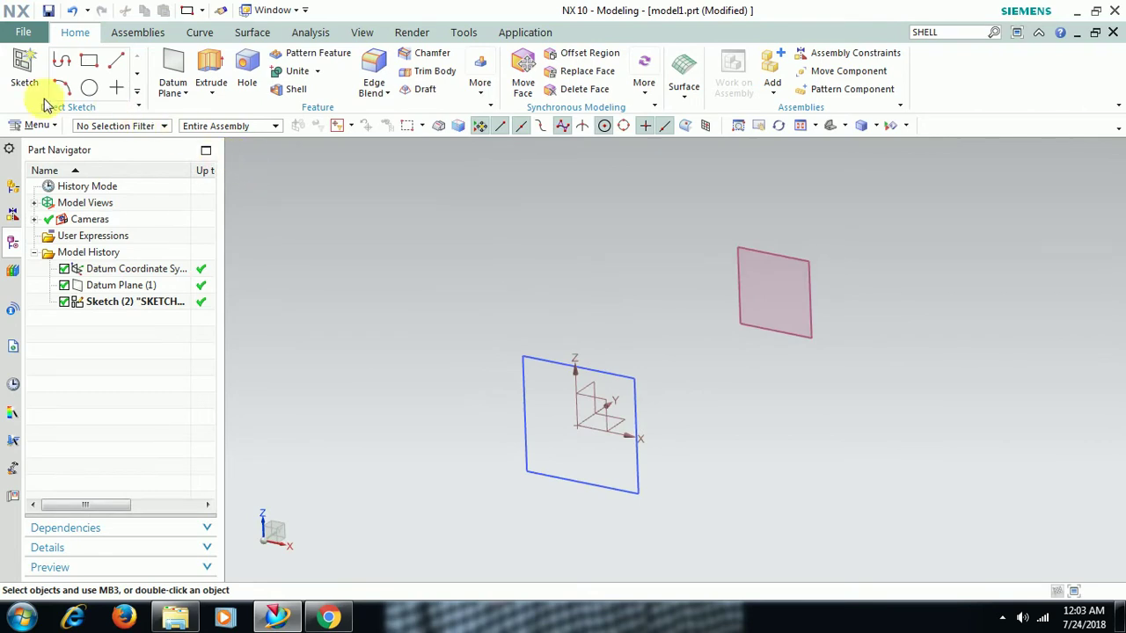
On the offset datum plane, draw a closed downward-pointing triangle, finish it, and orbit the view
click(24, 72)
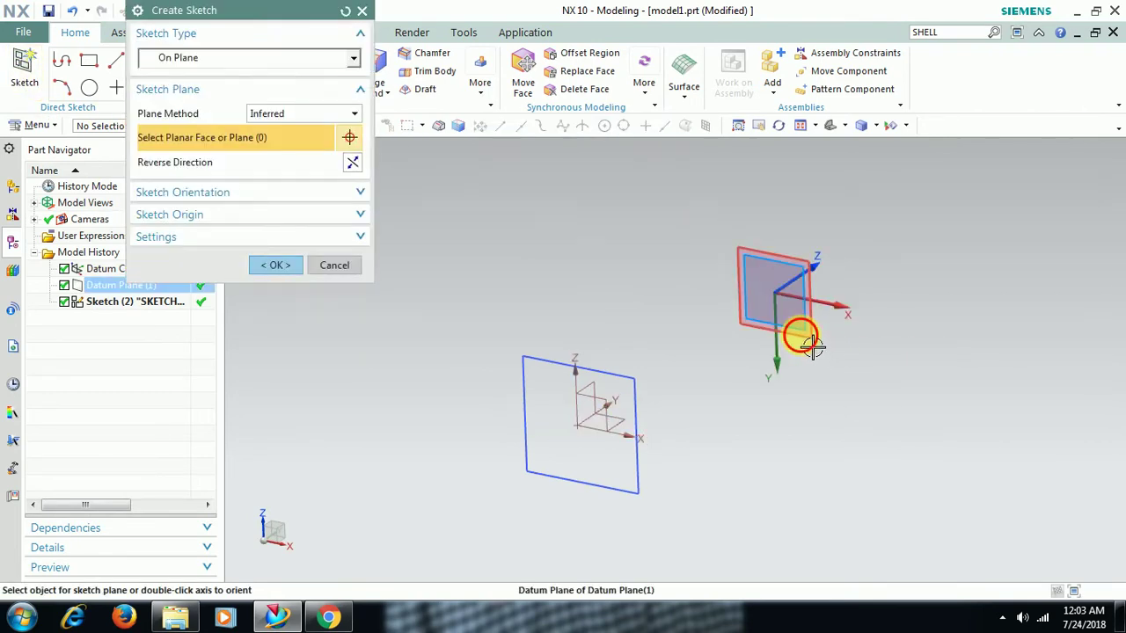
click(806, 335)
click(288, 265)
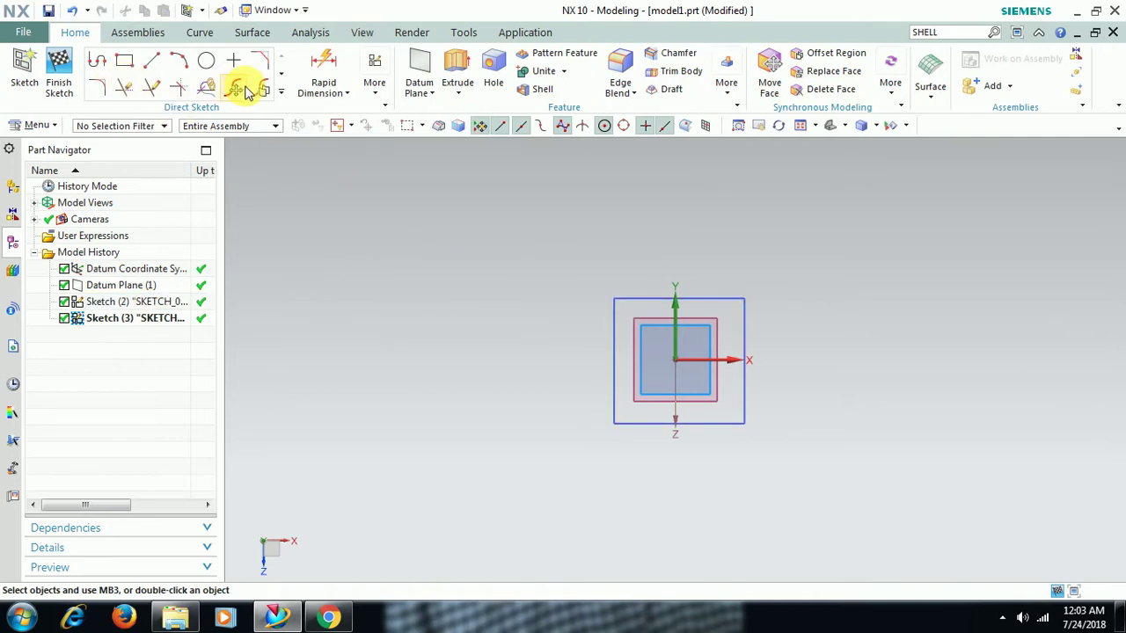
click(97, 60)
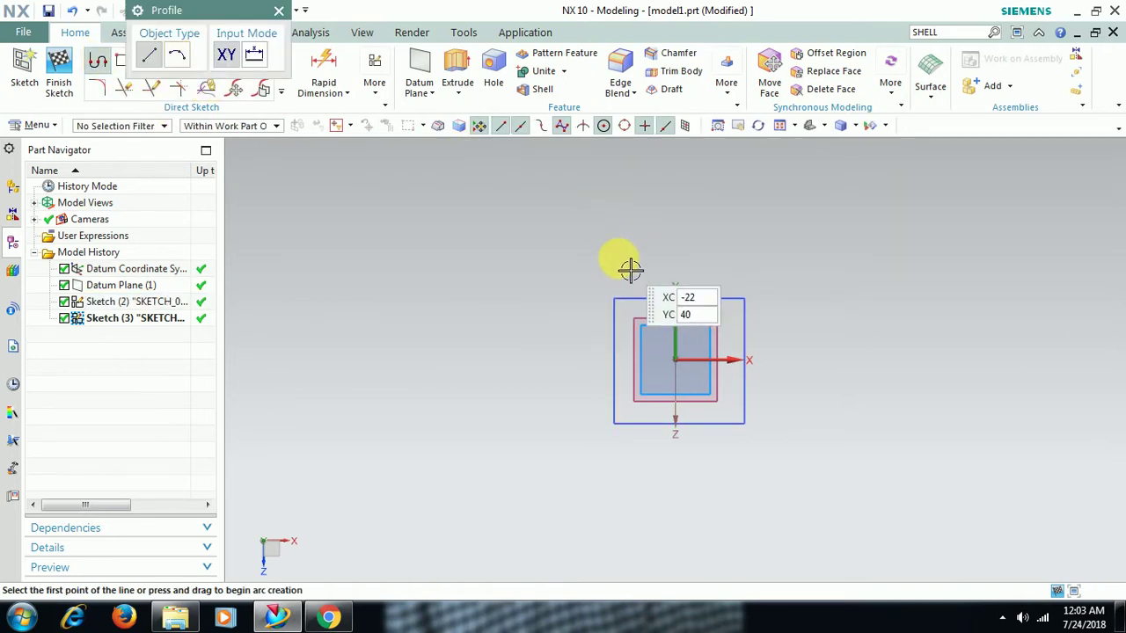
click(598, 288)
click(761, 287)
click(688, 459)
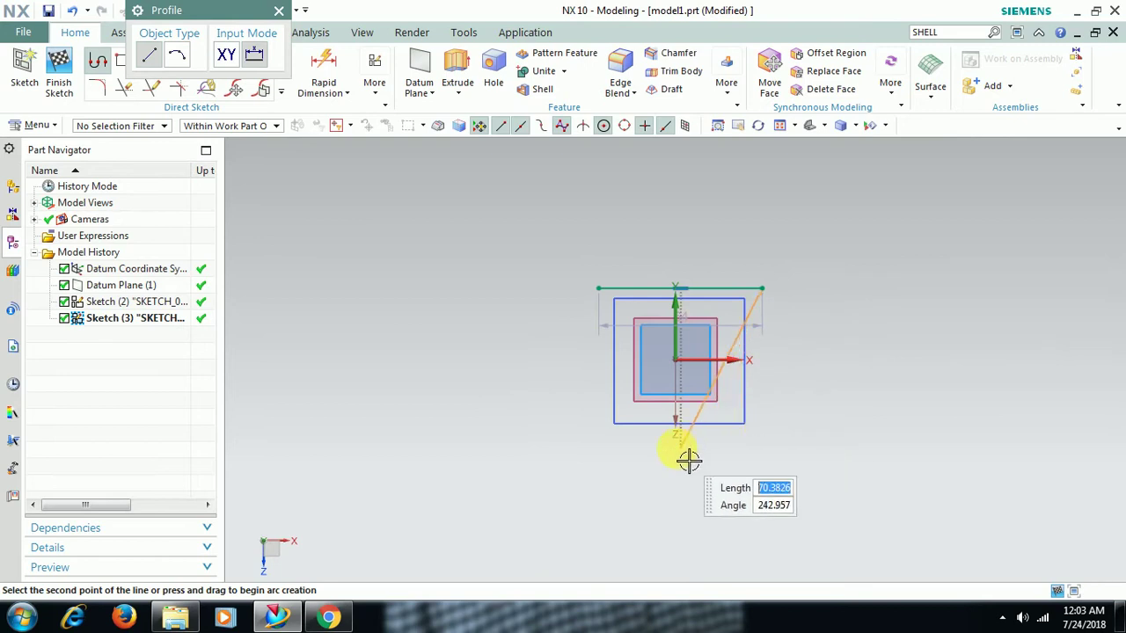
click(599, 288)
text(117)
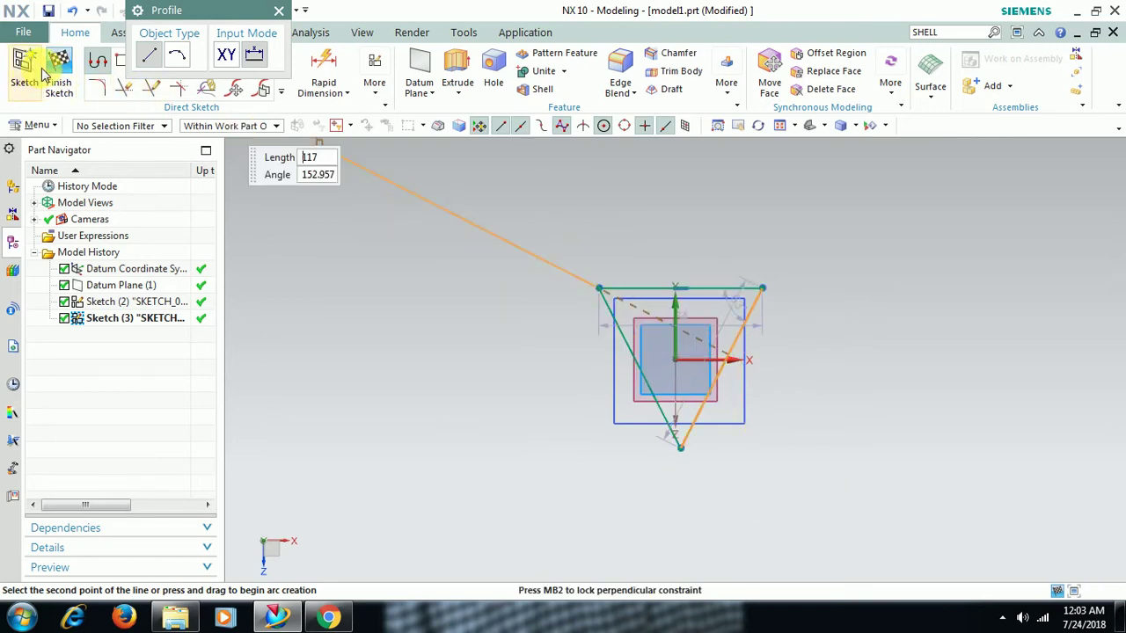
click(57, 72)
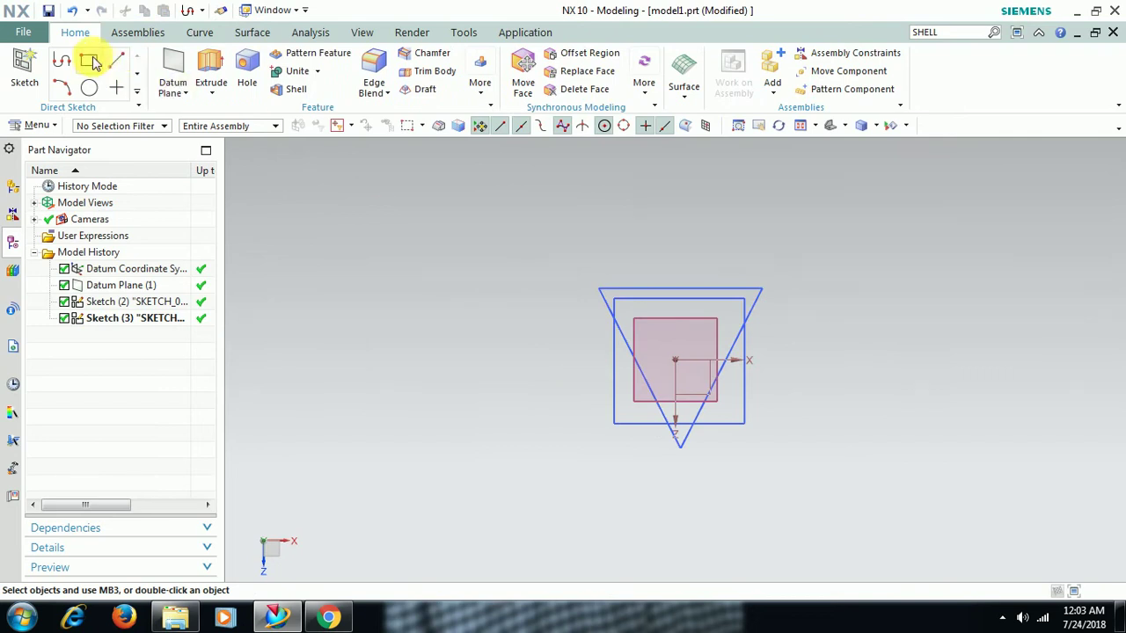
mouse_move(690, 377)
middle_down()
mouse_move(663, 305)
mouse_move(636, 277)
mouse_move(654, 289)
middle_up()
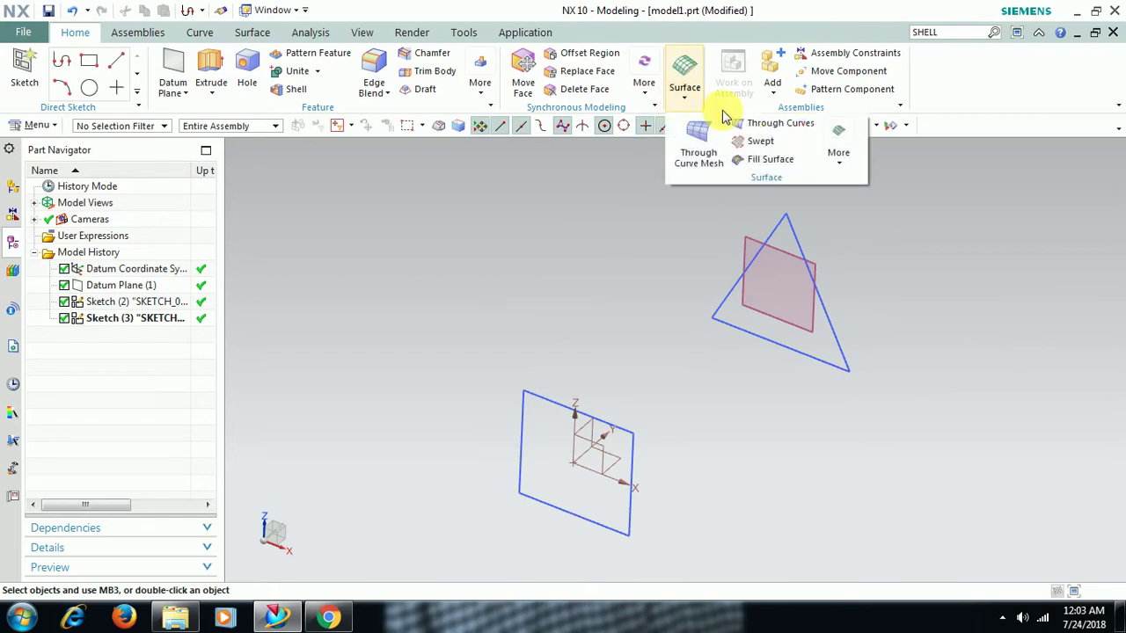
click(686, 92)
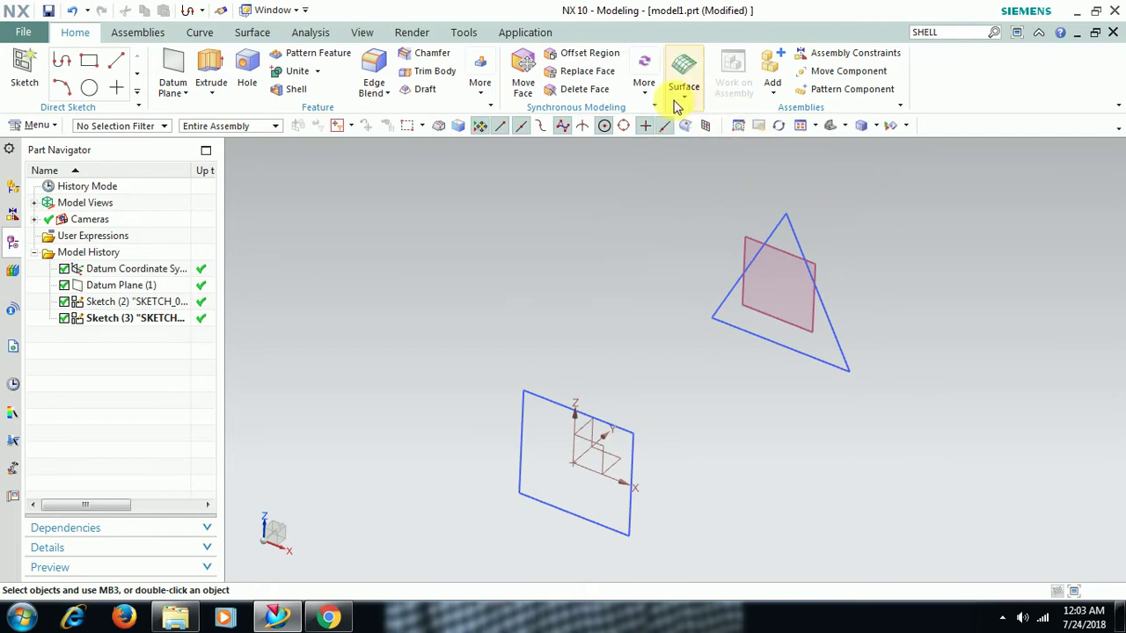
click(677, 97)
click(732, 142)
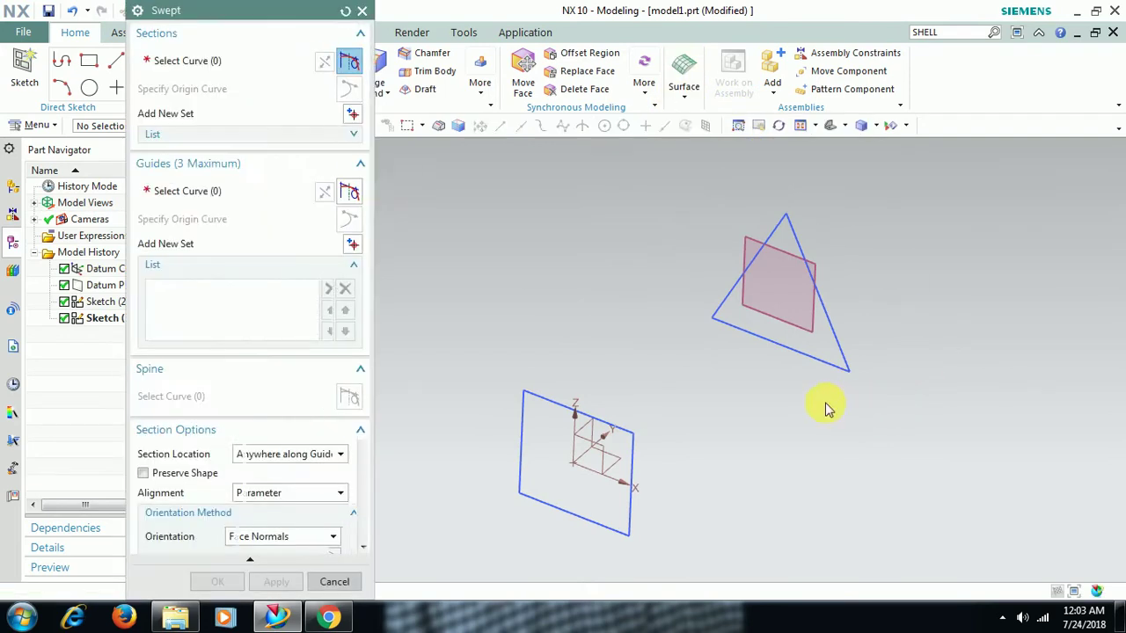
click(647, 536)
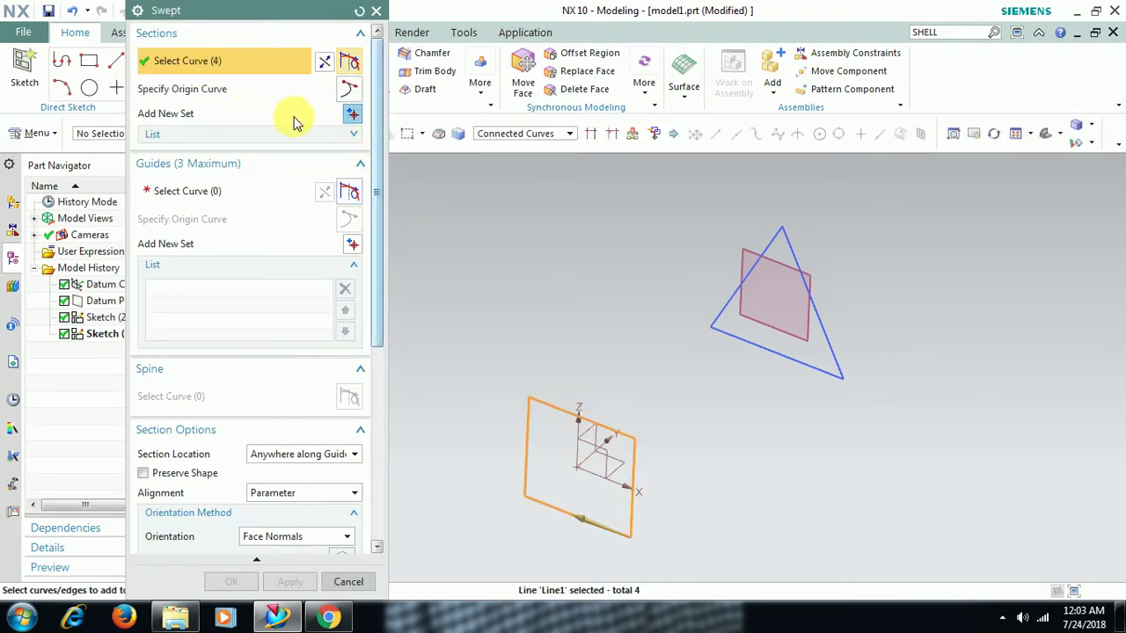
click(351, 115)
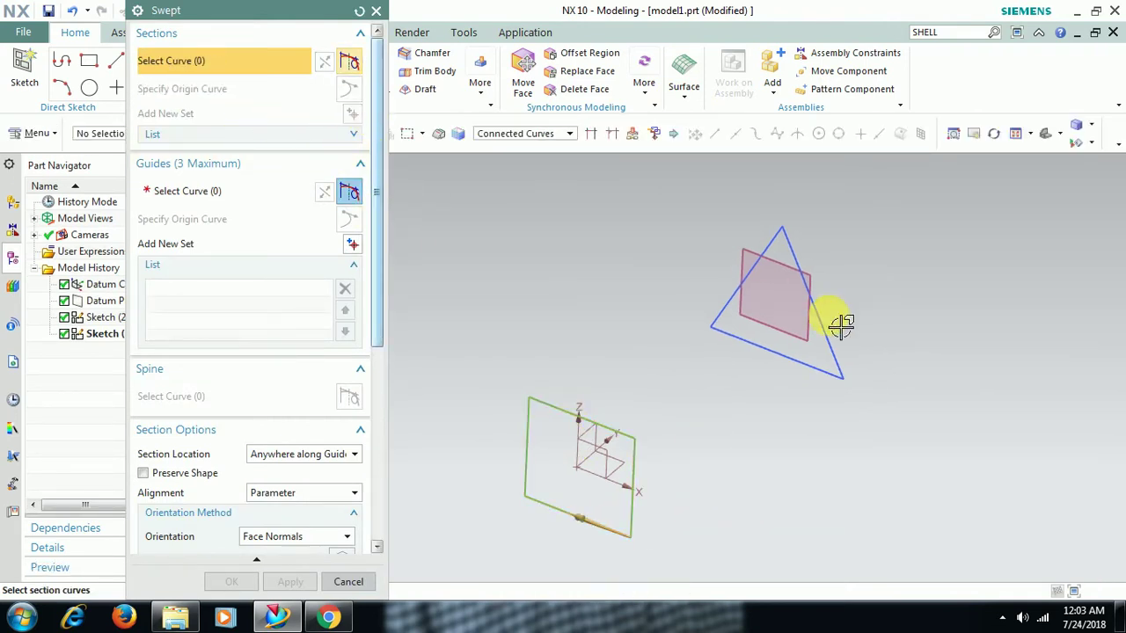
click(840, 381)
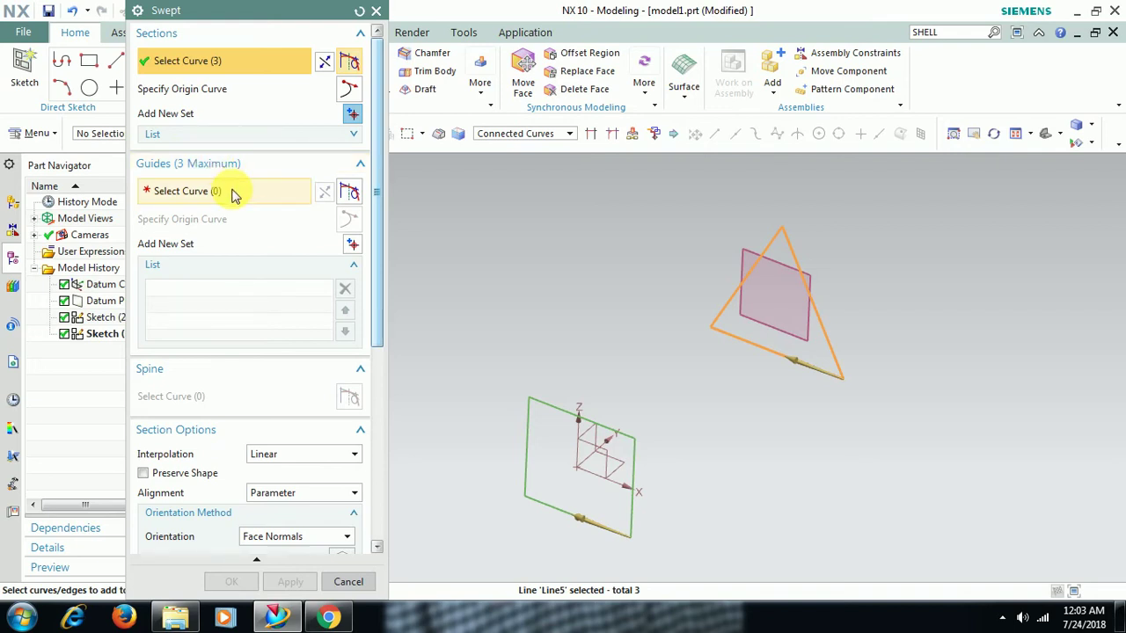
click(235, 195)
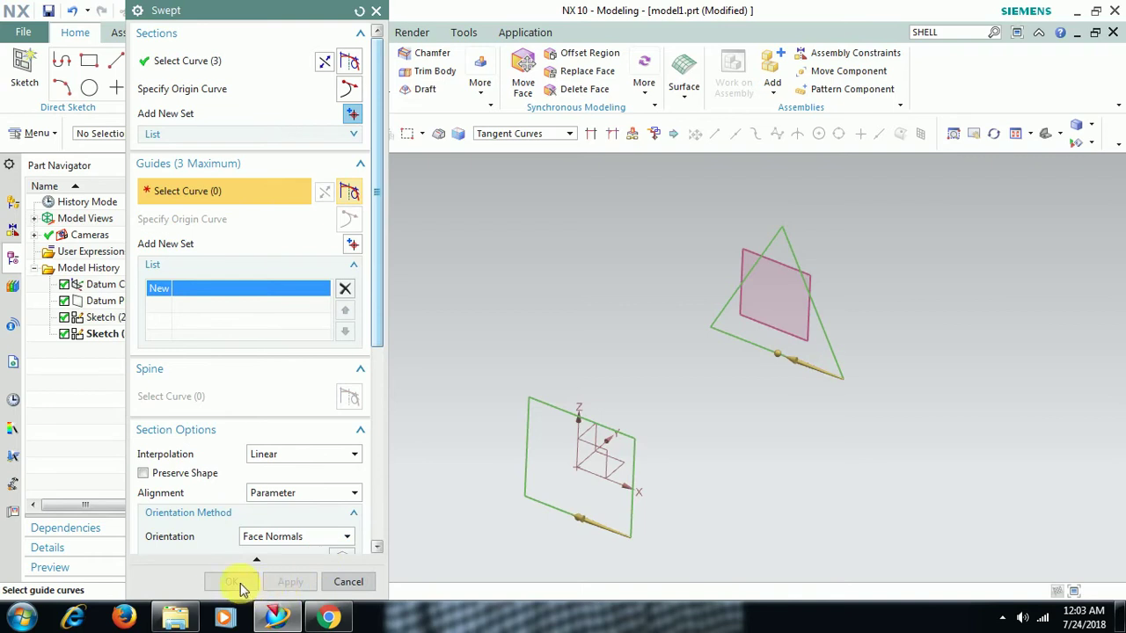
click(347, 583)
mouse_move(678, 432)
middle_down()
mouse_move(694, 425)
mouse_move(705, 468)
middle_up()
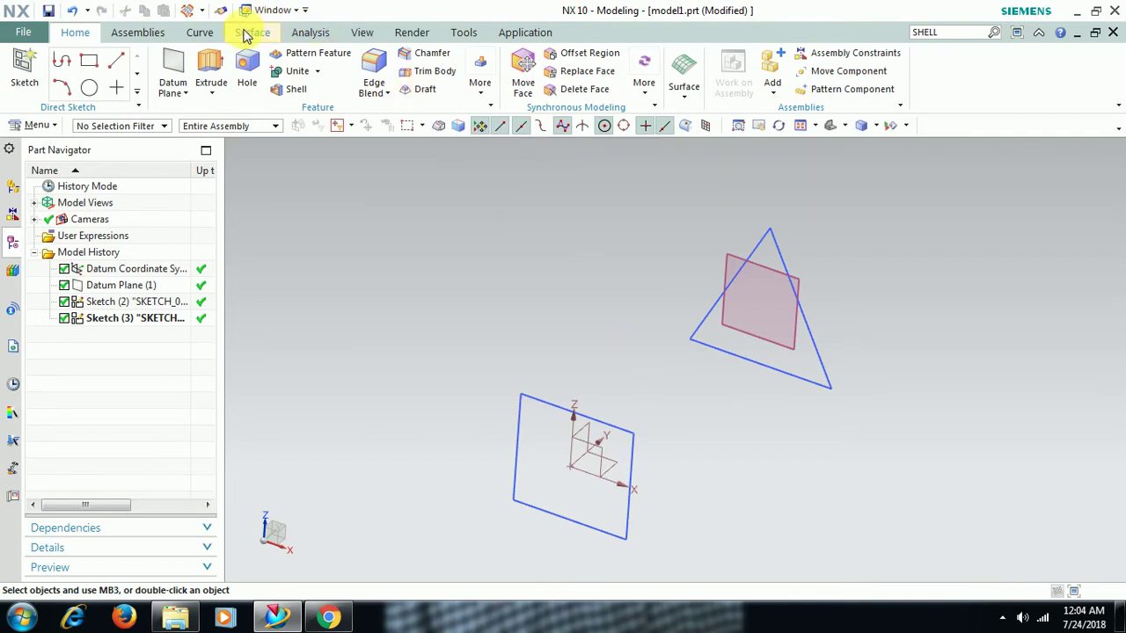
Draw two 3-D lines from rectangle corners to the triangle's right and left corners
click(204, 33)
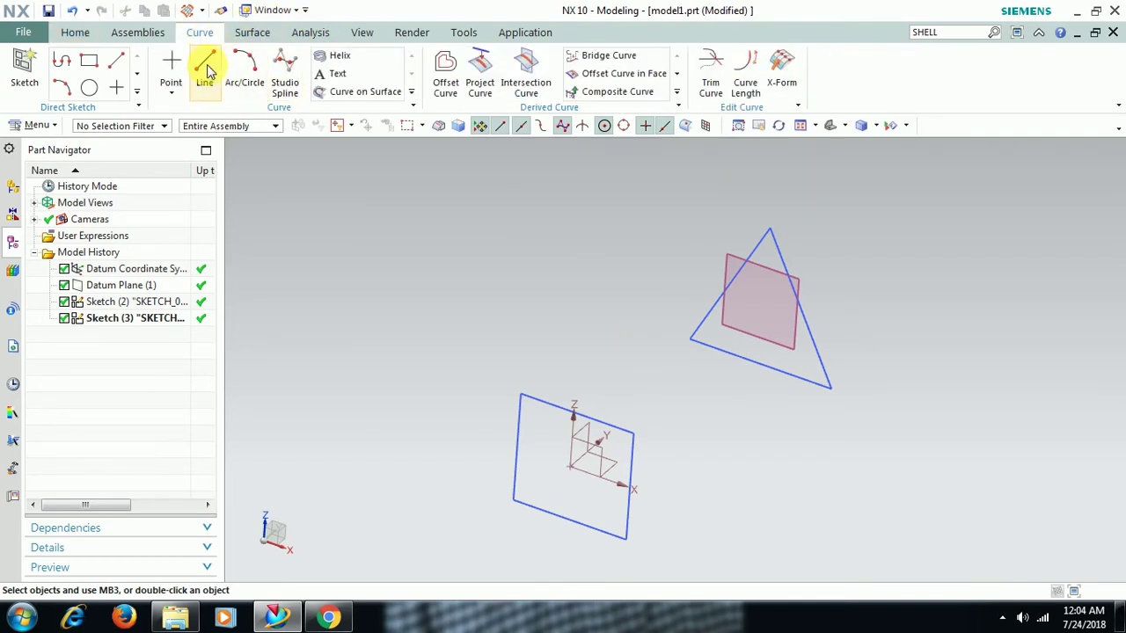
click(206, 71)
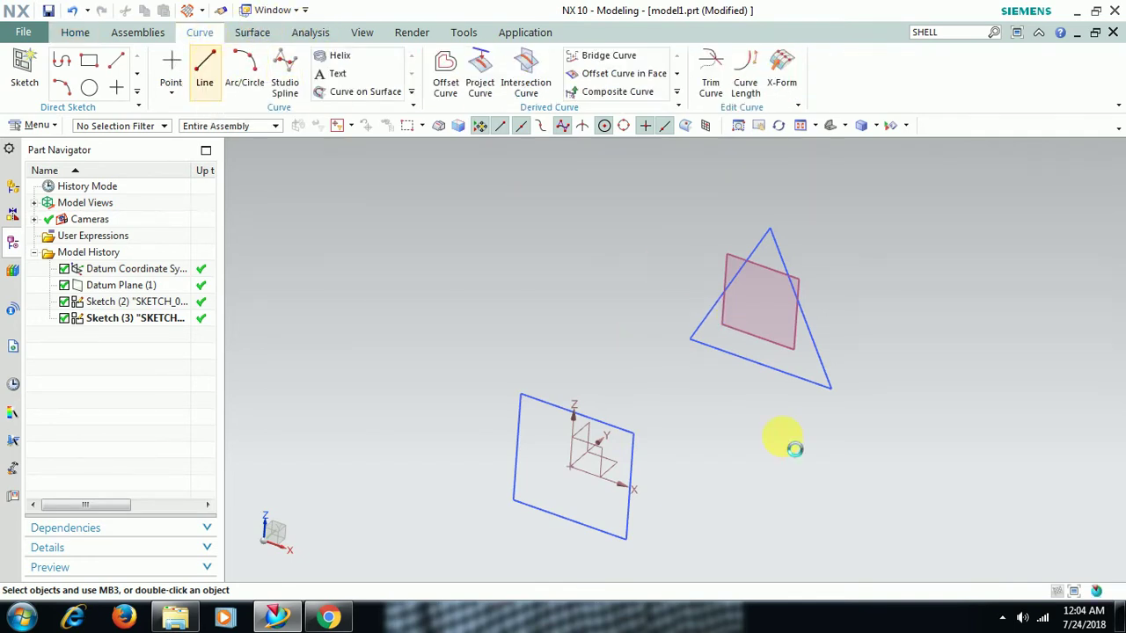
click(637, 545)
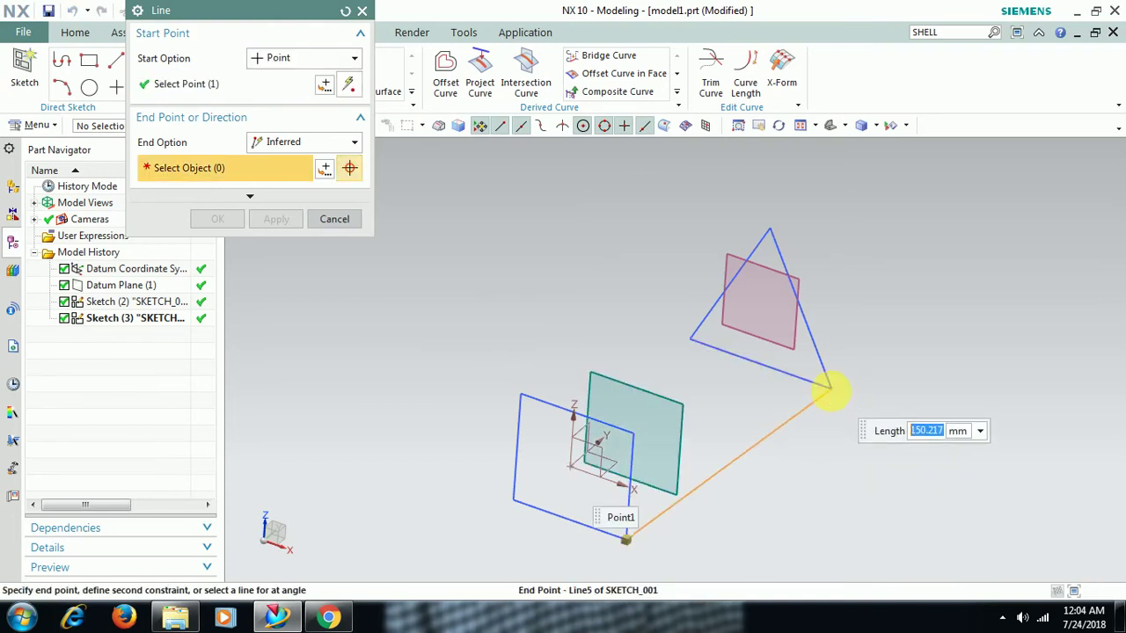
click(830, 387)
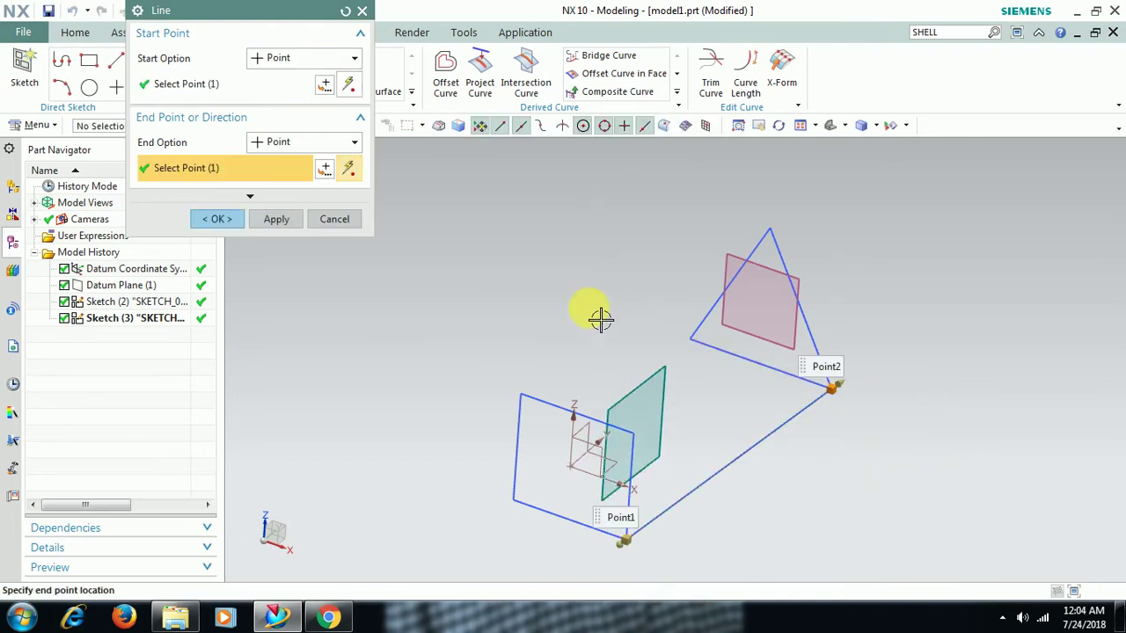
click(218, 219)
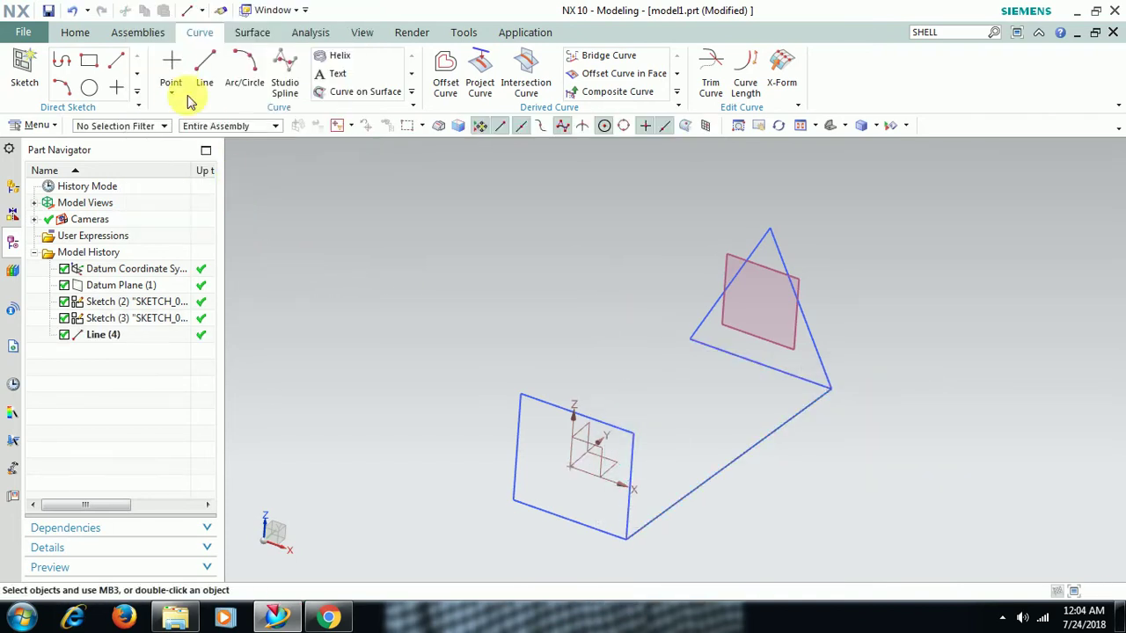
click(512, 499)
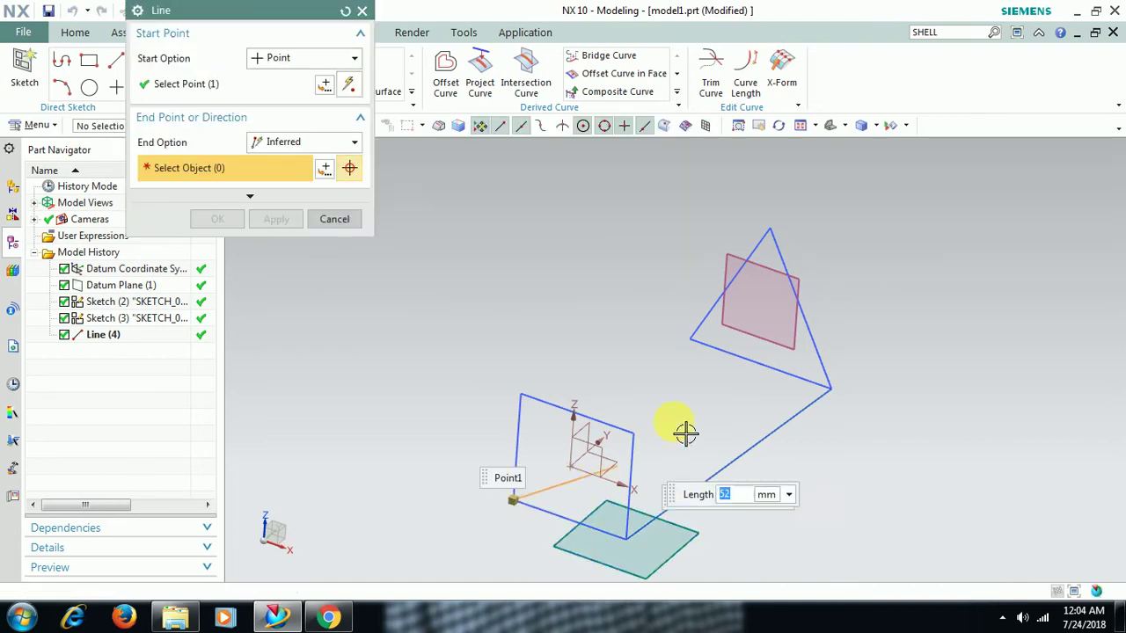
click(691, 337)
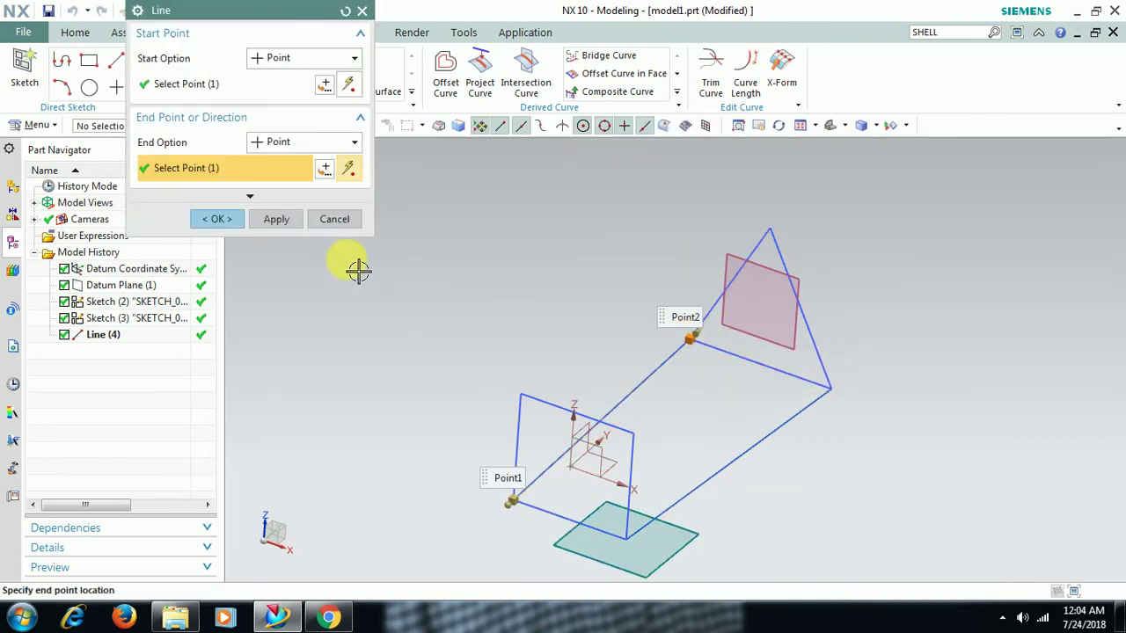
click(288, 220)
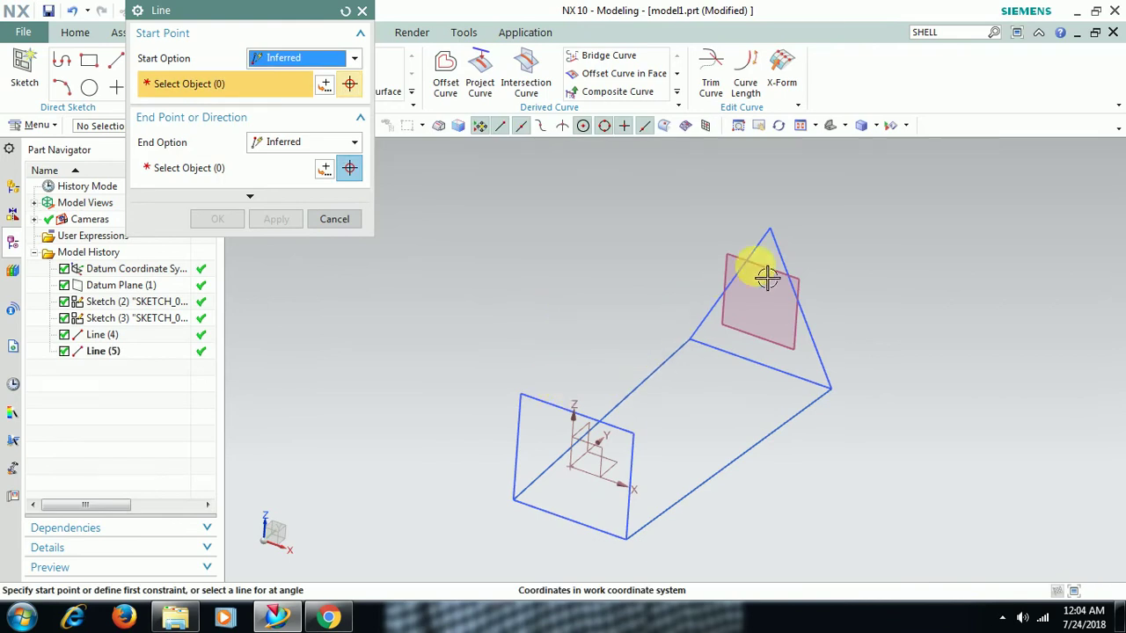
Draw a third line from the triangle's apex to the rectangle's top-edge midpoint
click(785, 243)
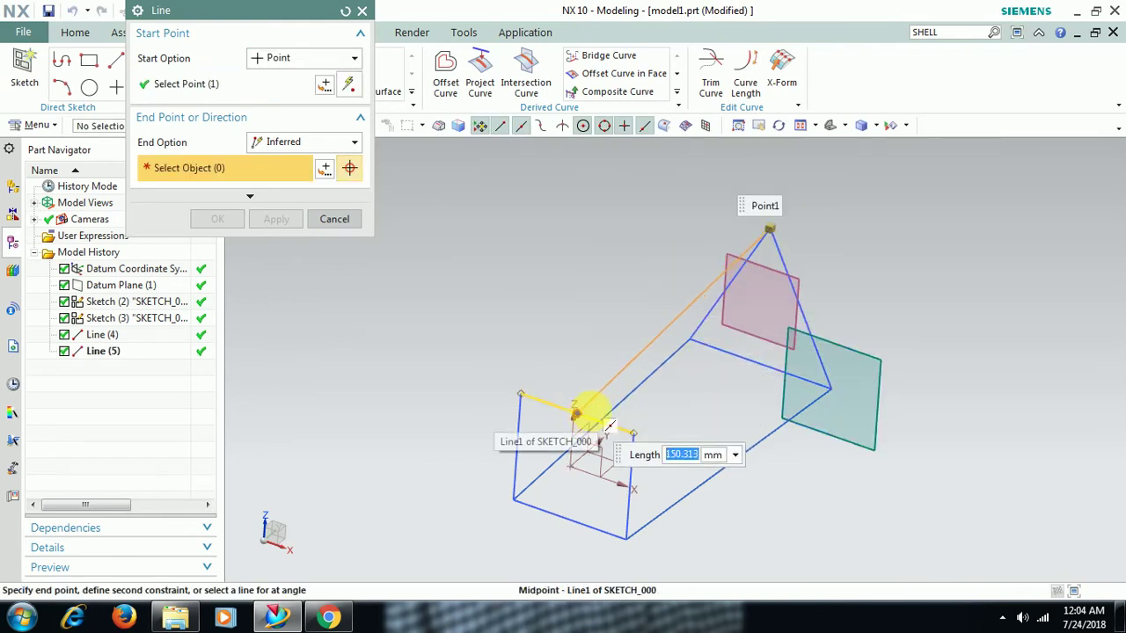
scroll(674, 478, up, 2)
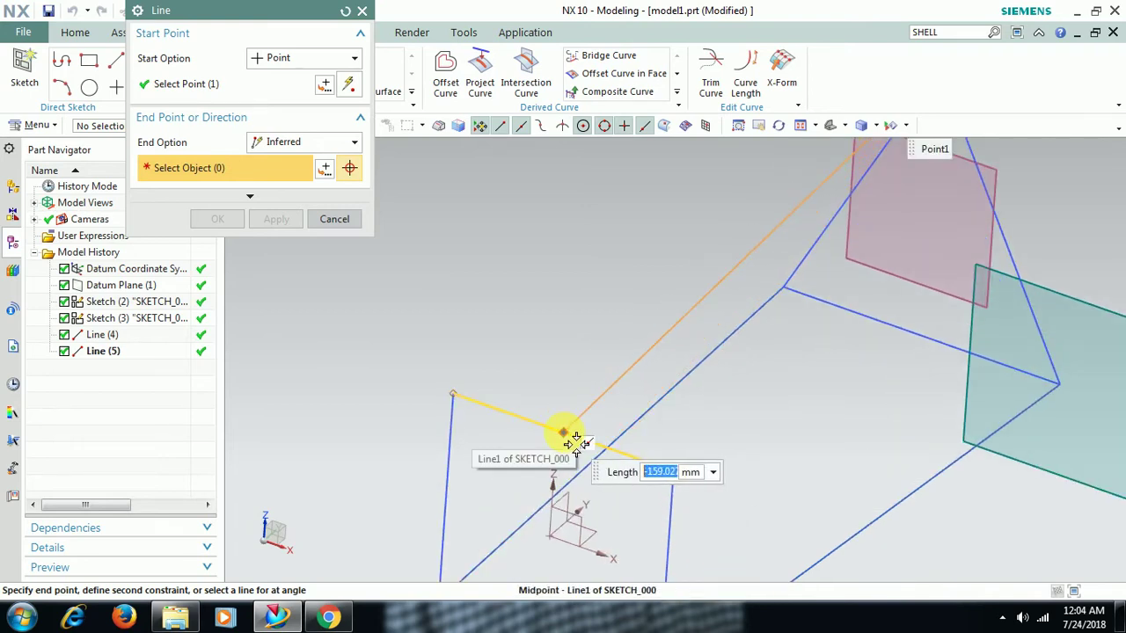
click(563, 433)
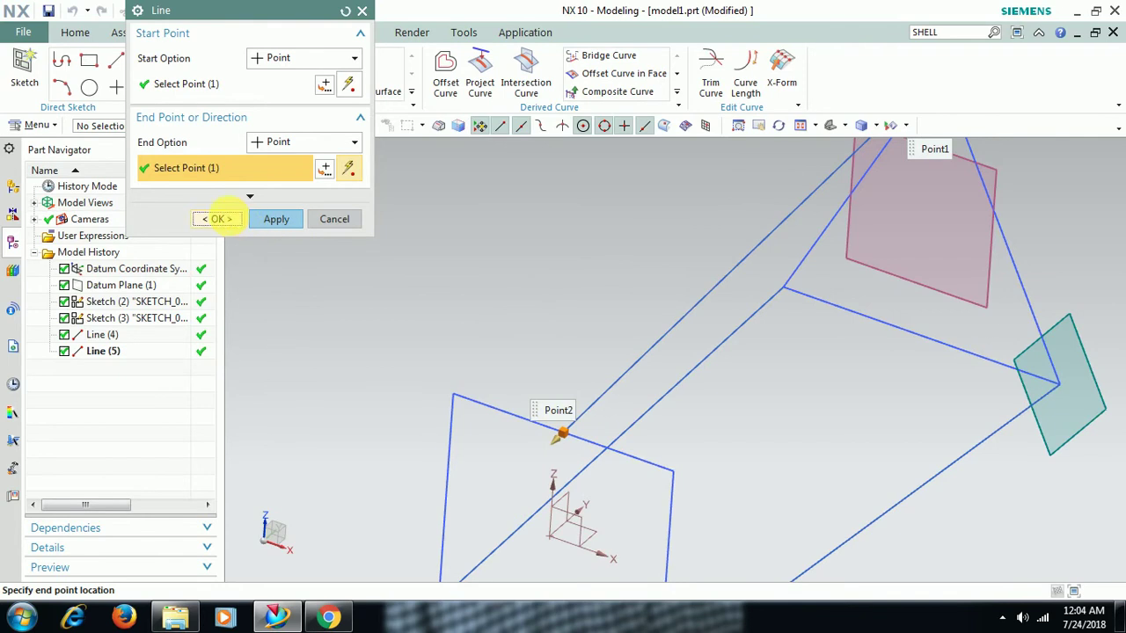
click(277, 219)
click(334, 219)
scroll(623, 282, down, 2)
scroll(671, 317, down, 2)
middle_drag(701, 319, 691, 309)
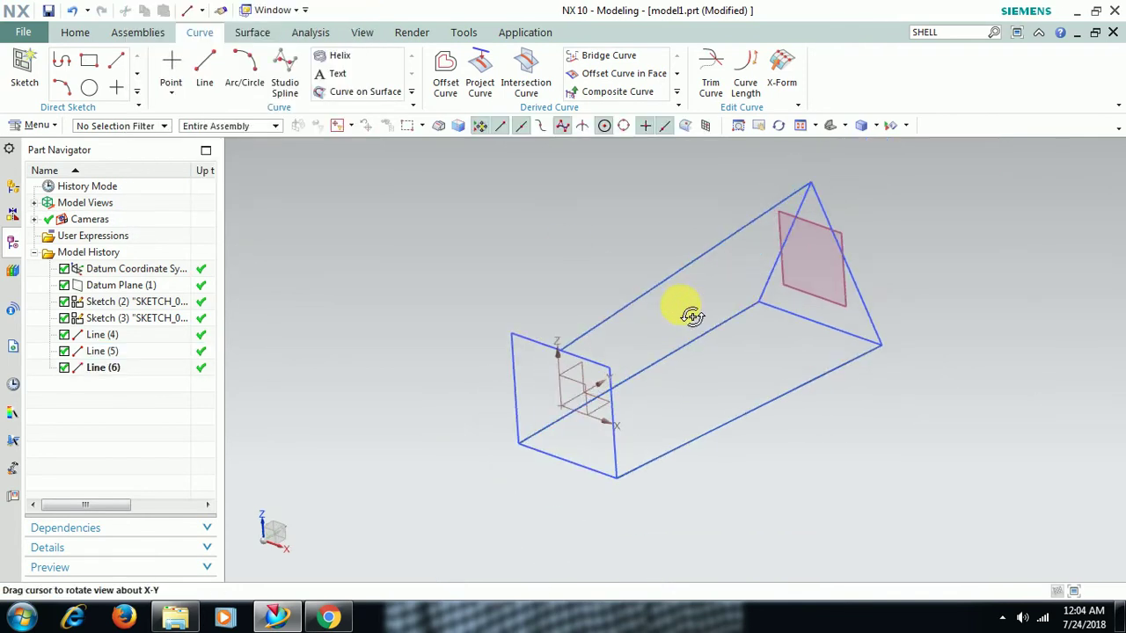
click(78, 31)
Start a Swept feature with the rectangle and triangle as two section sets
click(686, 91)
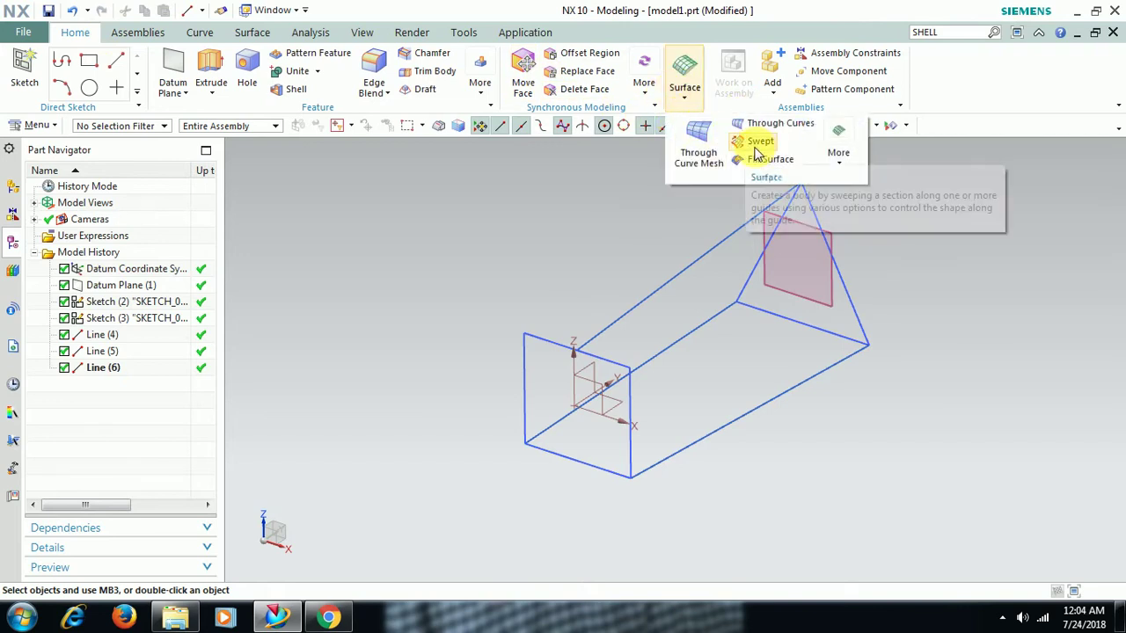
click(42, 128)
mouse_move(42, 200)
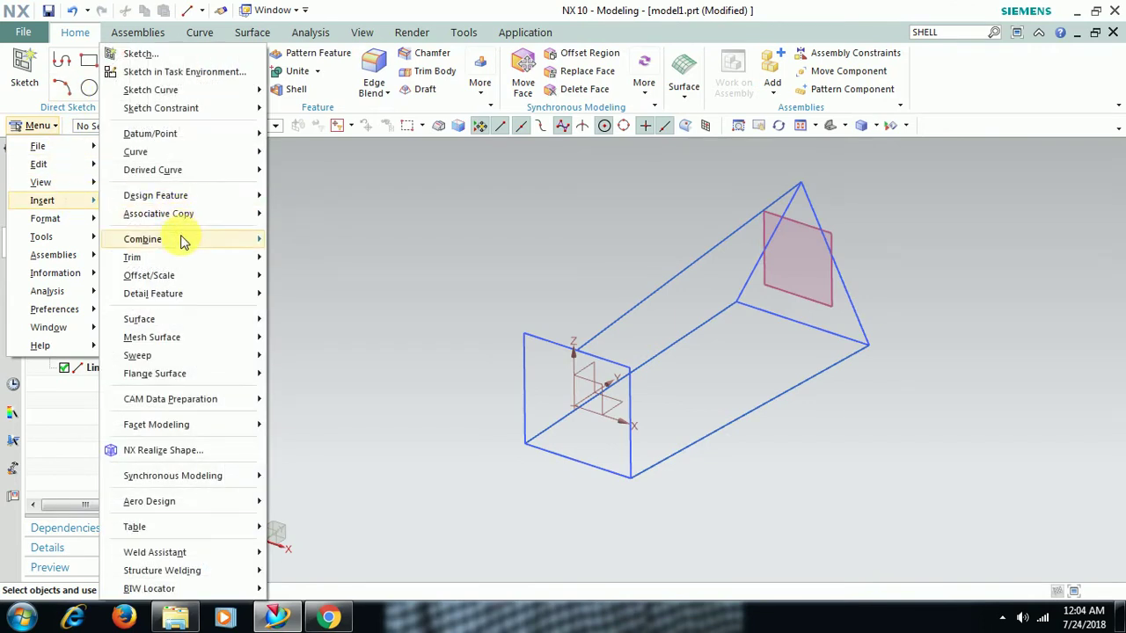
mouse_move(137, 356)
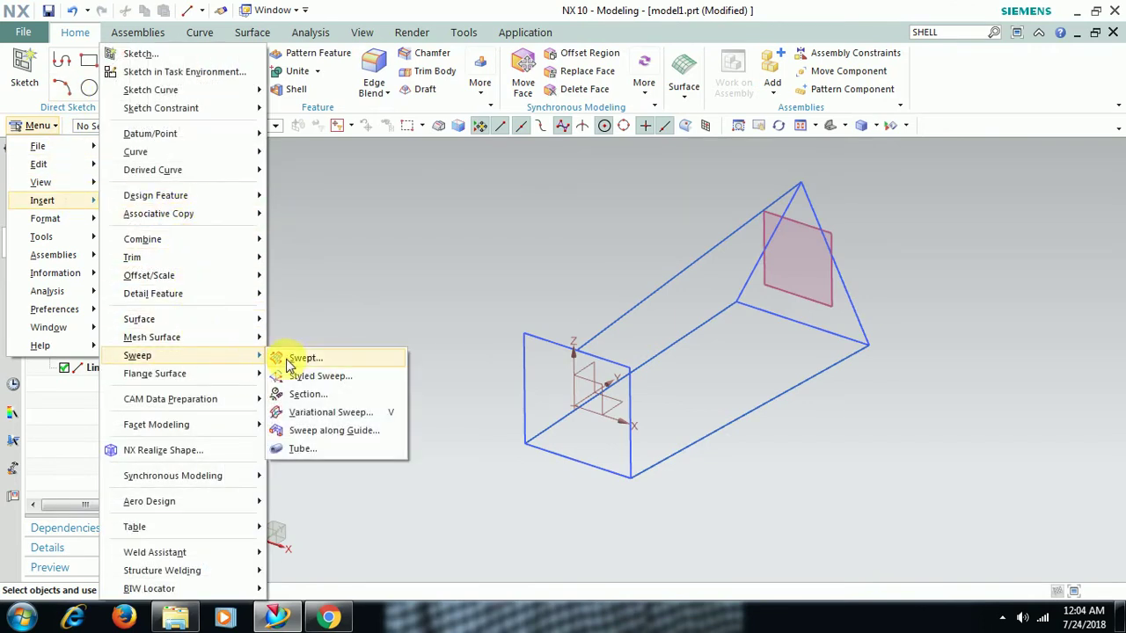
click(303, 359)
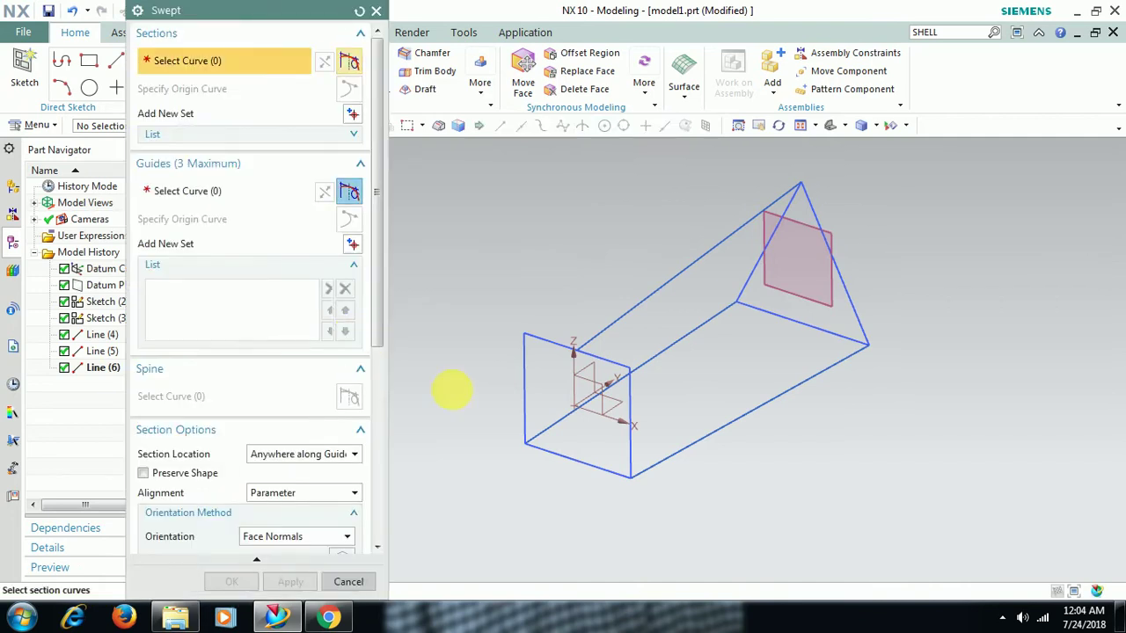
click(622, 484)
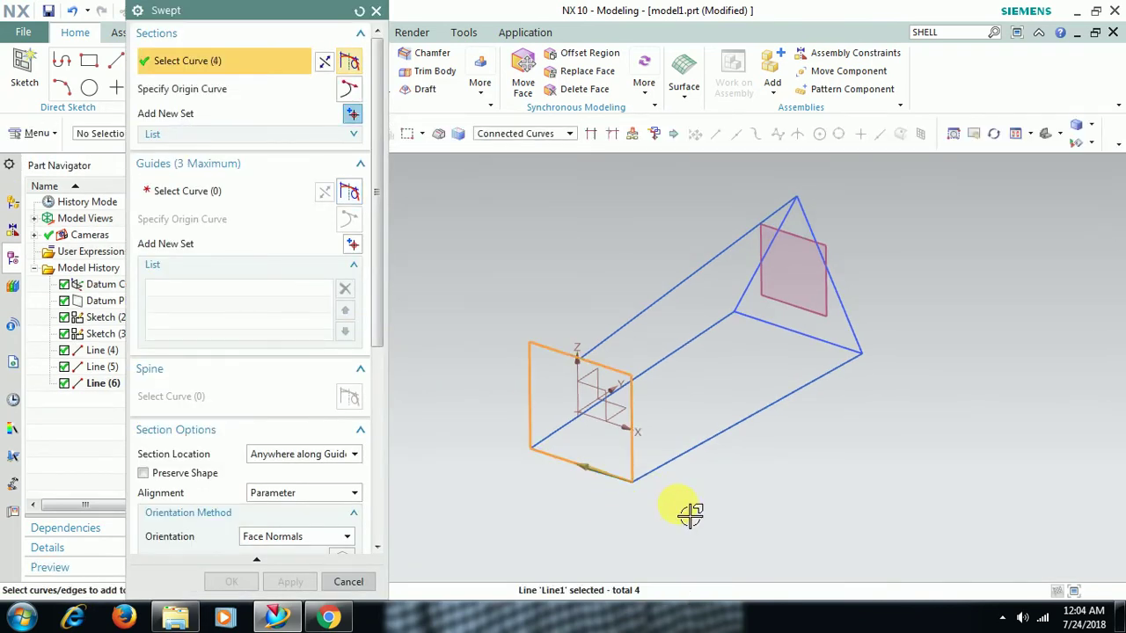
click(350, 119)
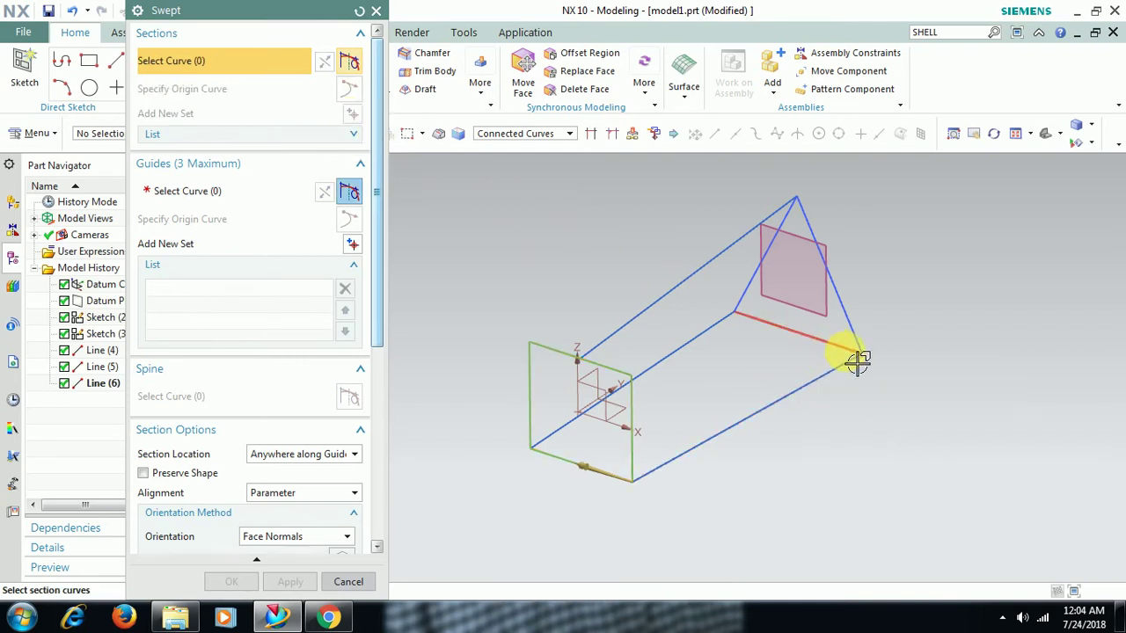
click(859, 360)
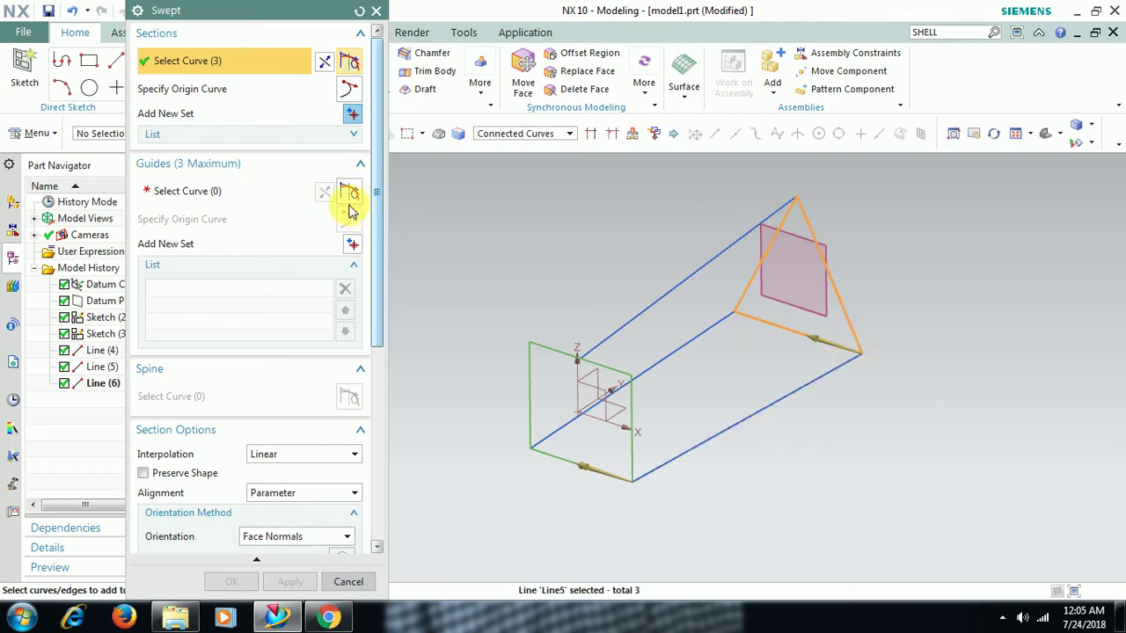
click(255, 199)
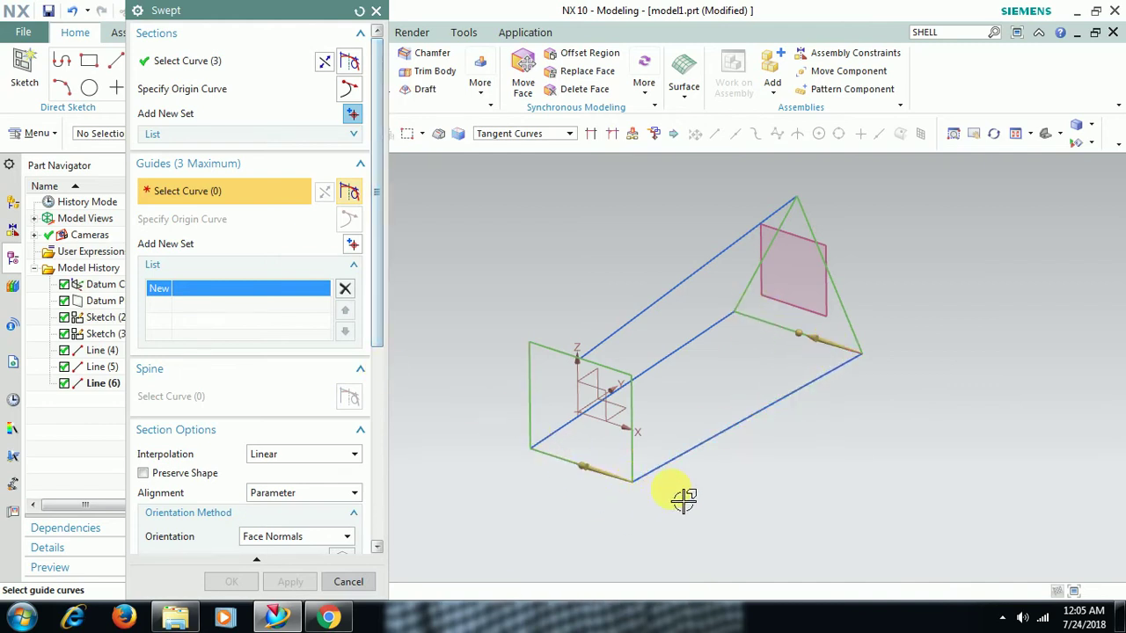
Pick the three connecting lines as separate guide sets and orbit to check the preview
click(660, 475)
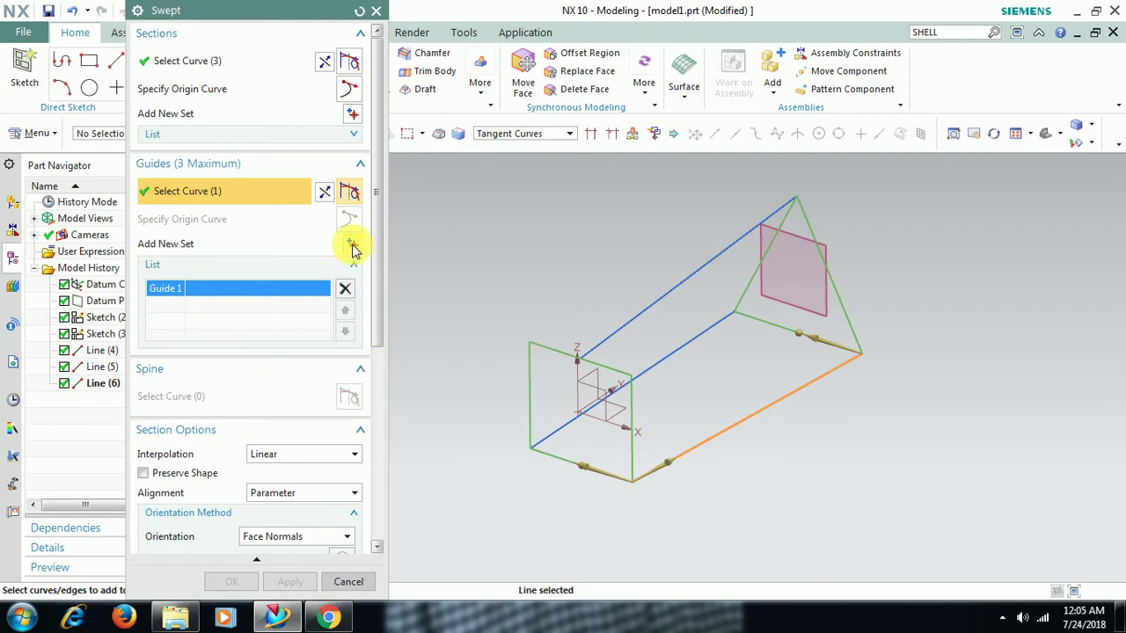
click(352, 245)
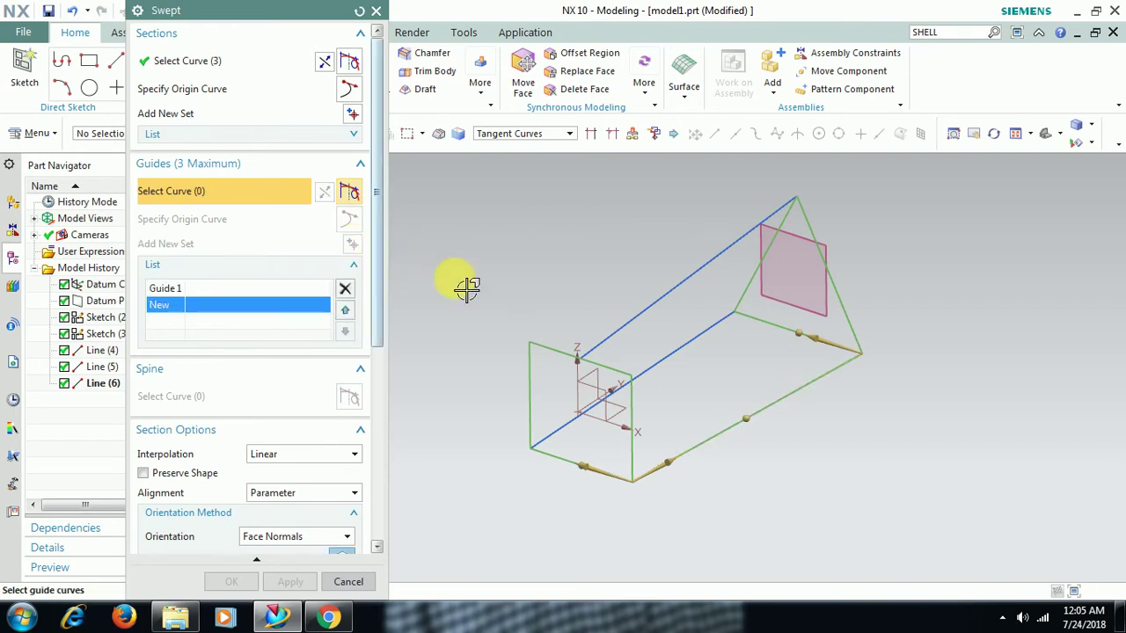
click(556, 446)
mouse_move(754, 472)
middle_down()
mouse_move(757, 454)
mouse_move(804, 463)
mouse_move(485, 397)
middle_up()
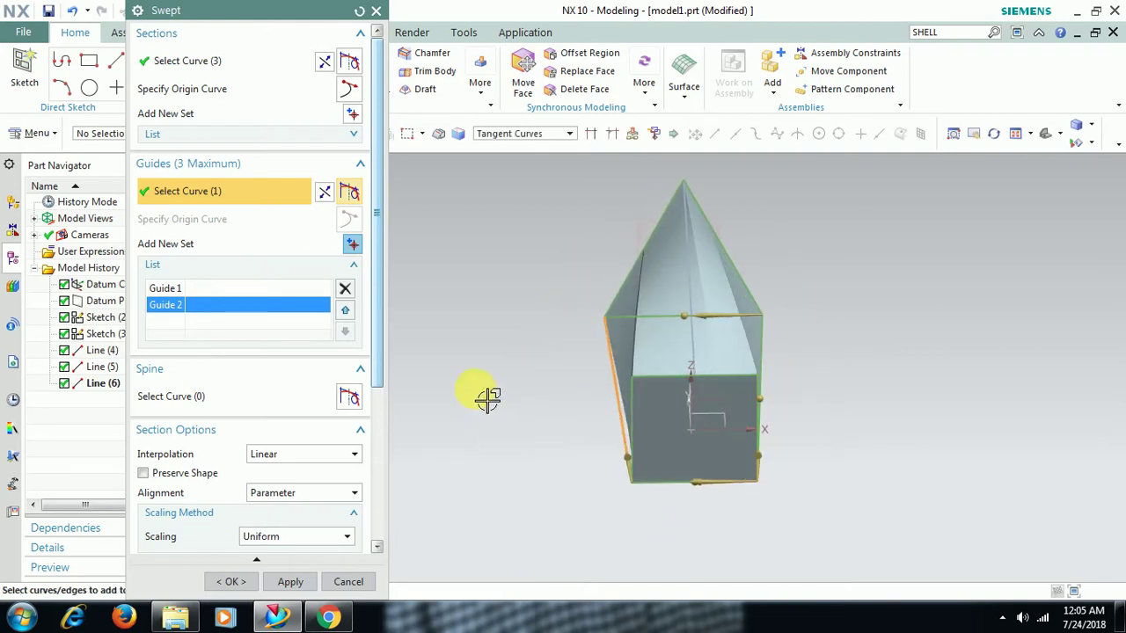
click(350, 247)
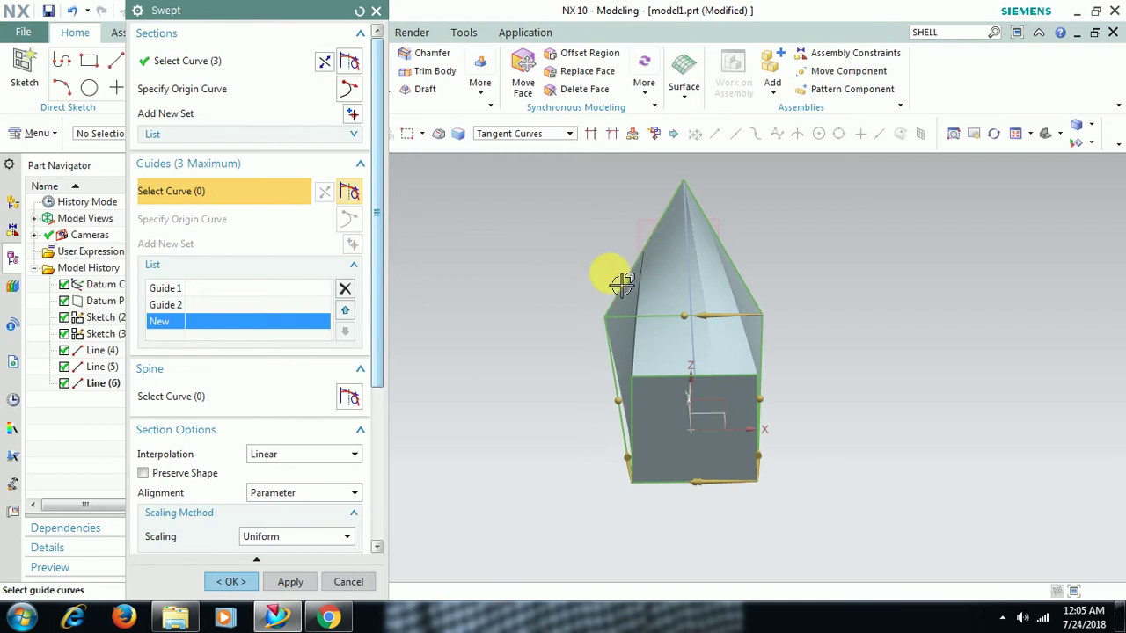
click(701, 300)
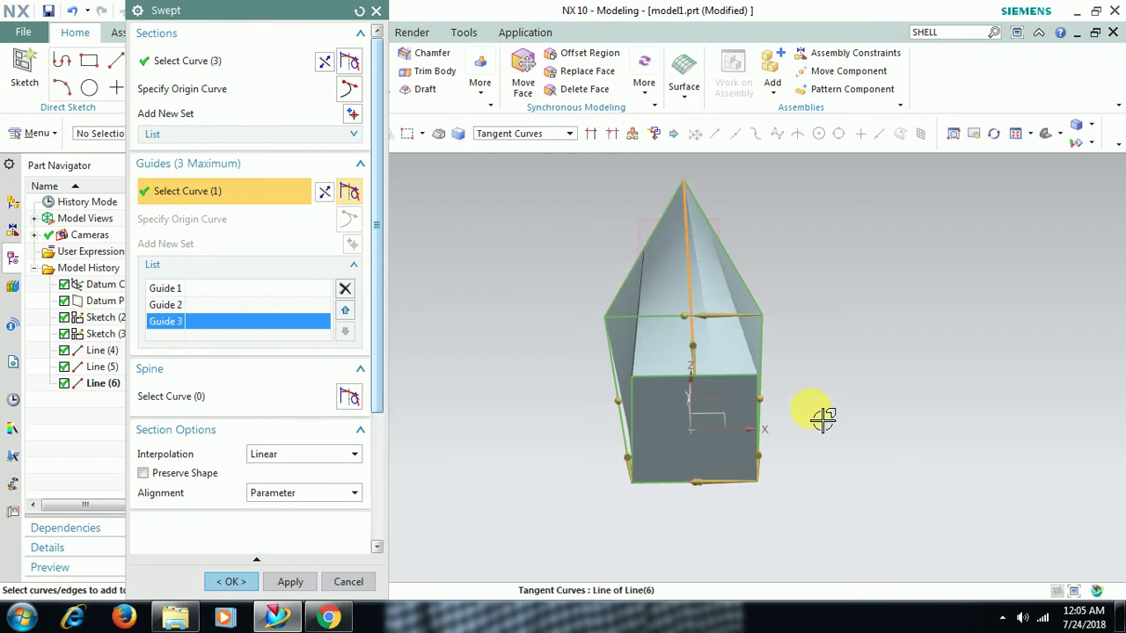
mouse_move(806, 437)
middle_down()
mouse_move(780, 431)
mouse_move(779, 448)
middle_up()
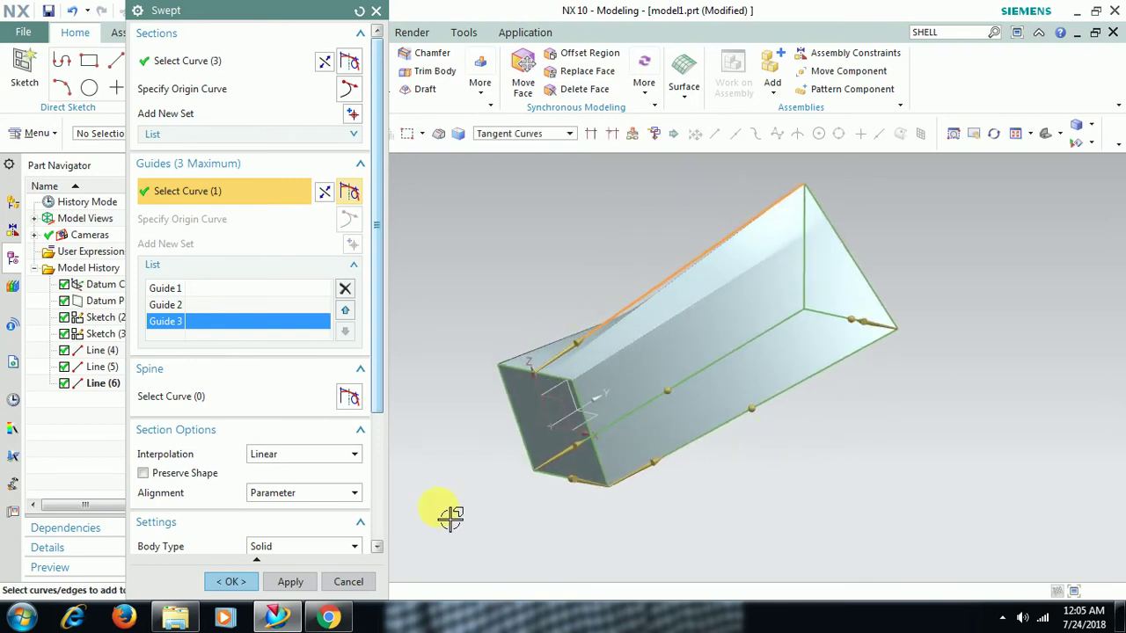
mouse_move(541, 409)
middle_down()
mouse_move(624, 372)
mouse_move(604, 390)
mouse_move(575, 382)
middle_up()
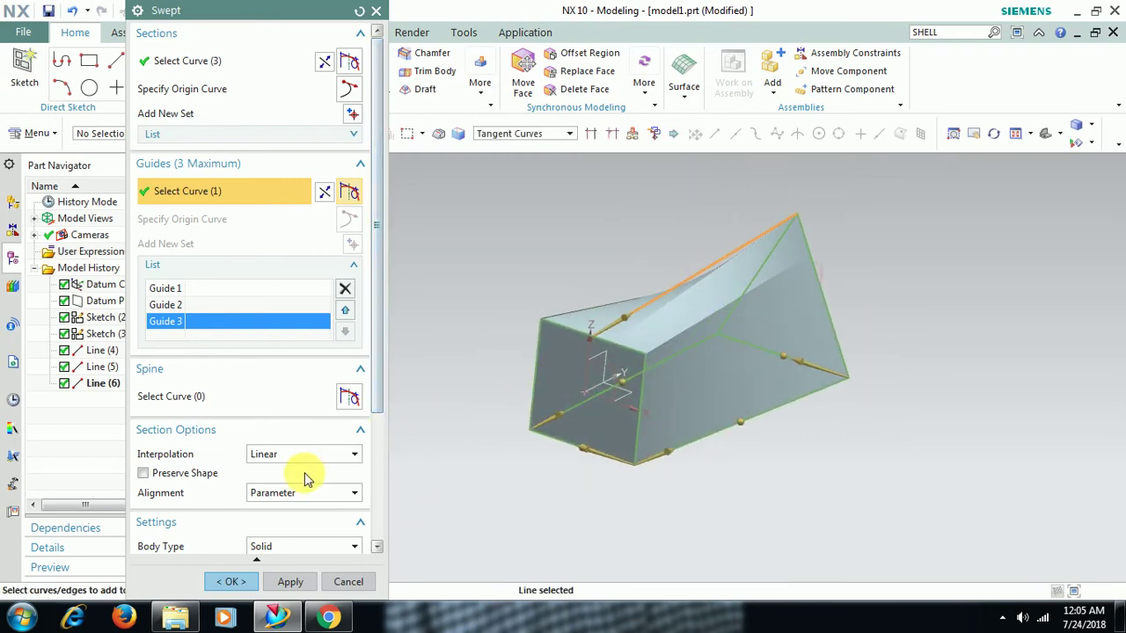
mouse_move(755, 446)
middle_down()
mouse_move(691, 402)
mouse_move(810, 364)
mouse_move(765, 384)
mouse_move(779, 402)
mouse_move(865, 354)
mouse_move(822, 337)
mouse_move(812, 350)
mouse_move(837, 349)
mouse_move(809, 335)
middle_up()
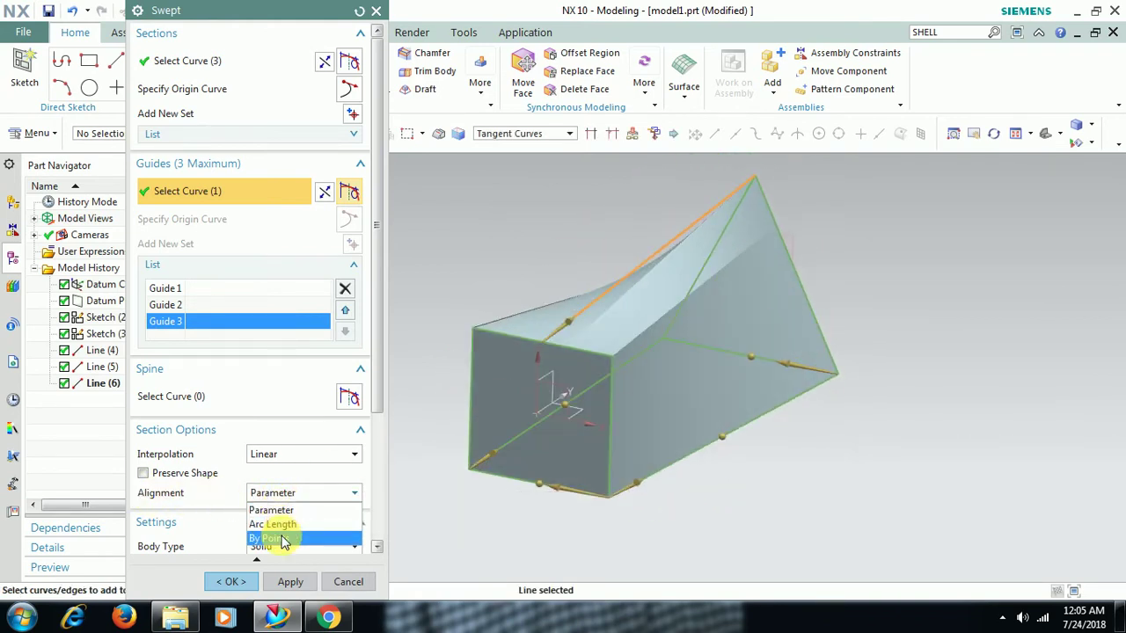
Set alignment By Points, move the alignment point up the section edge, and create the sweep
click(283, 539)
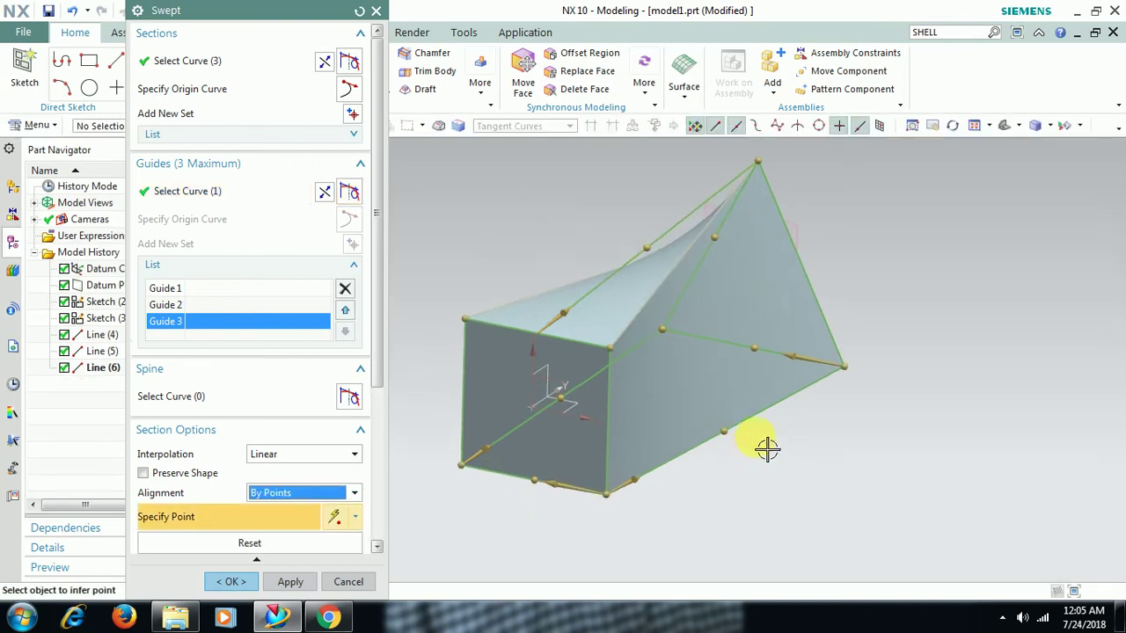
mouse_move(754, 447)
middle_down()
mouse_move(782, 443)
mouse_move(815, 458)
mouse_move(804, 453)
middle_up()
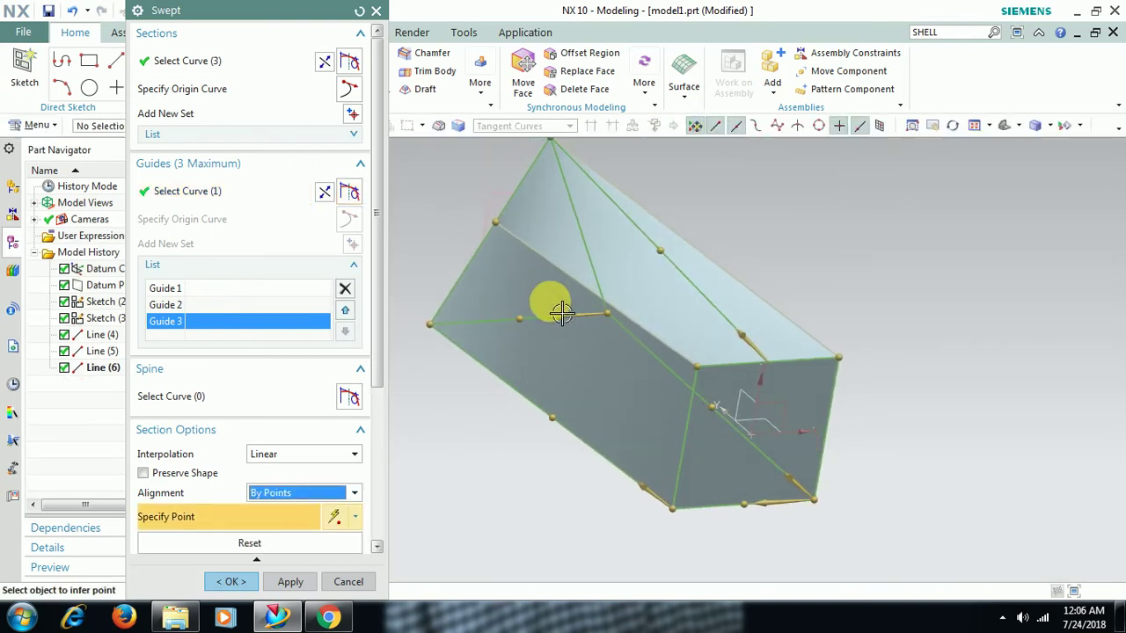
click(530, 171)
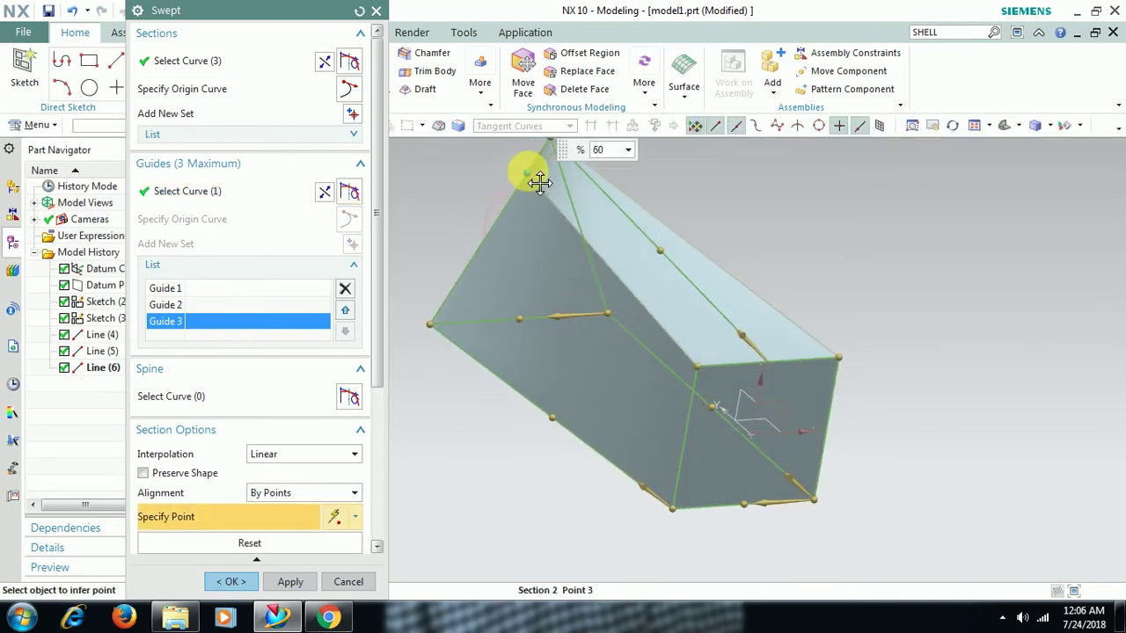
mouse_move(645, 273)
middle_down()
mouse_move(666, 228)
mouse_move(568, 223)
mouse_move(640, 202)
mouse_move(674, 231)
middle_up()
drag(465, 244, 478, 205)
middle_drag(722, 252, 633, 259)
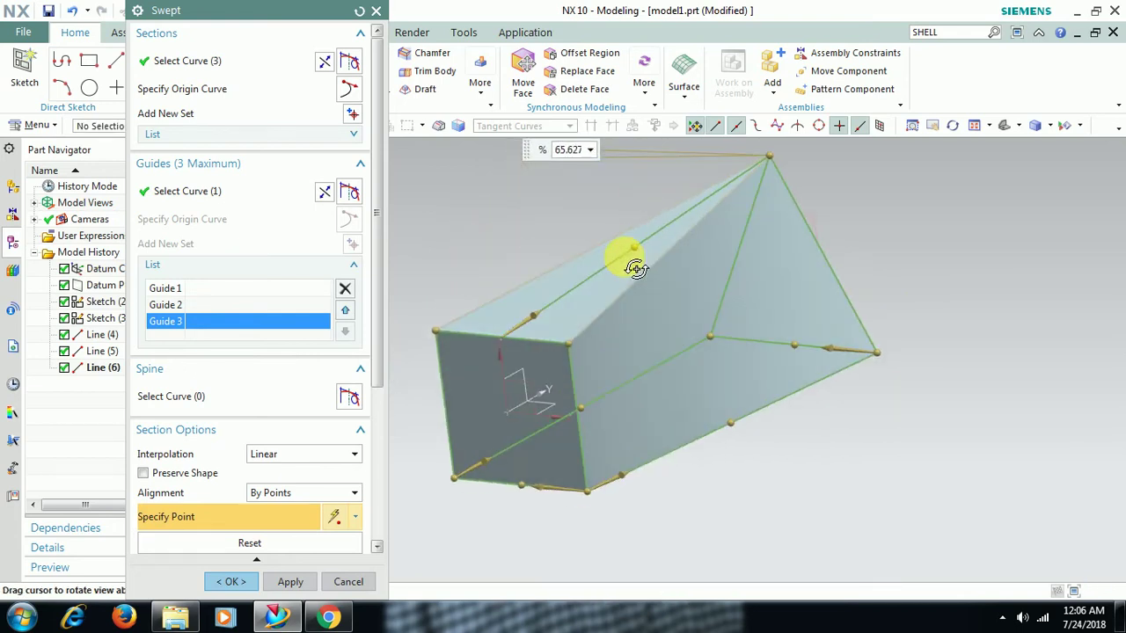
click(231, 583)
mouse_move(674, 477)
middle_down()
mouse_move(716, 470)
mouse_move(716, 485)
mouse_move(674, 352)
mouse_move(699, 397)
mouse_move(738, 422)
mouse_move(721, 416)
middle_up()
click(722, 416)
Edit Swept (7) to use Cubic interpolation instead of Linear and apply
double_click(615, 345)
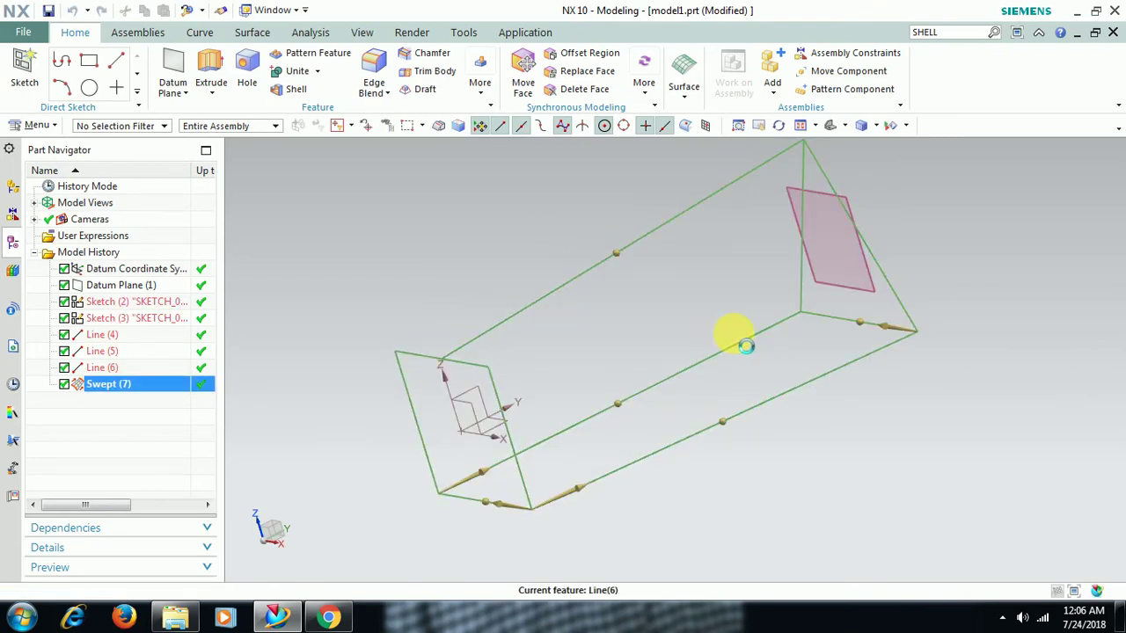
mouse_move(748, 355)
middle_down()
mouse_move(756, 366)
mouse_move(703, 361)
middle_up()
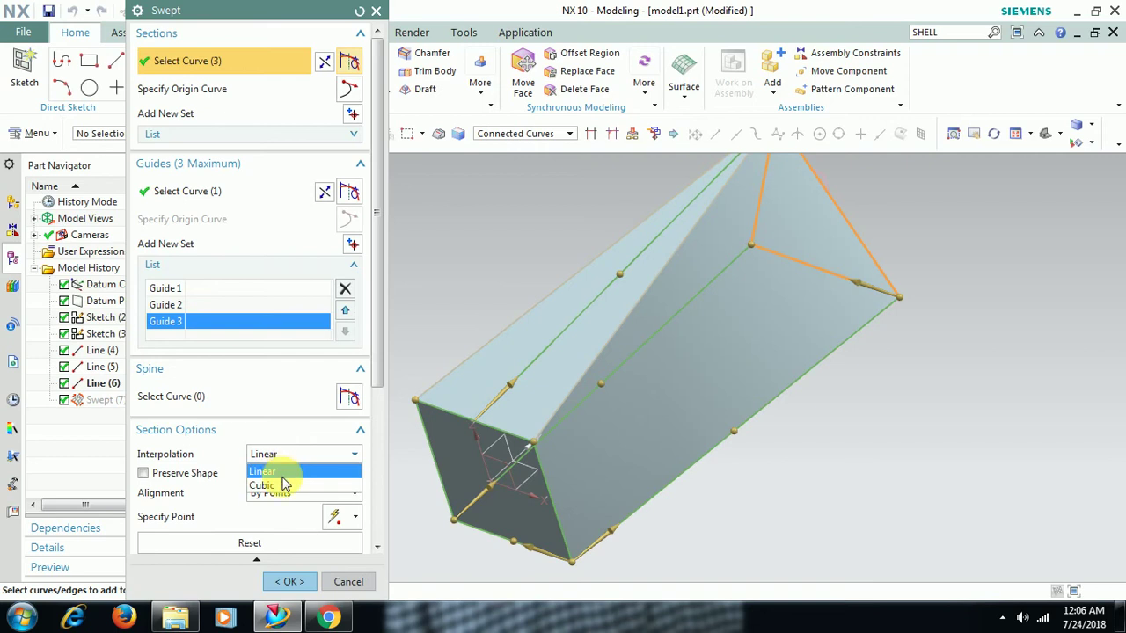
click(282, 488)
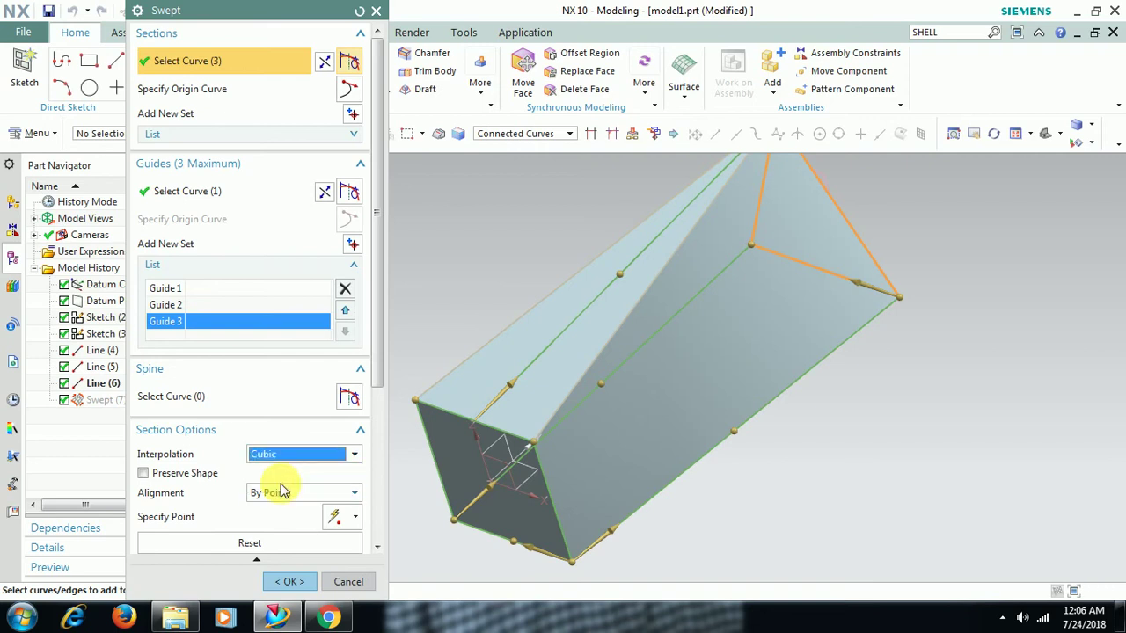
click(294, 582)
mouse_move(455, 461)
middle_down()
mouse_move(754, 481)
mouse_move(754, 498)
mouse_move(810, 501)
mouse_move(795, 453)
mouse_move(819, 473)
mouse_move(822, 516)
mouse_move(804, 511)
mouse_move(782, 476)
middle_up()
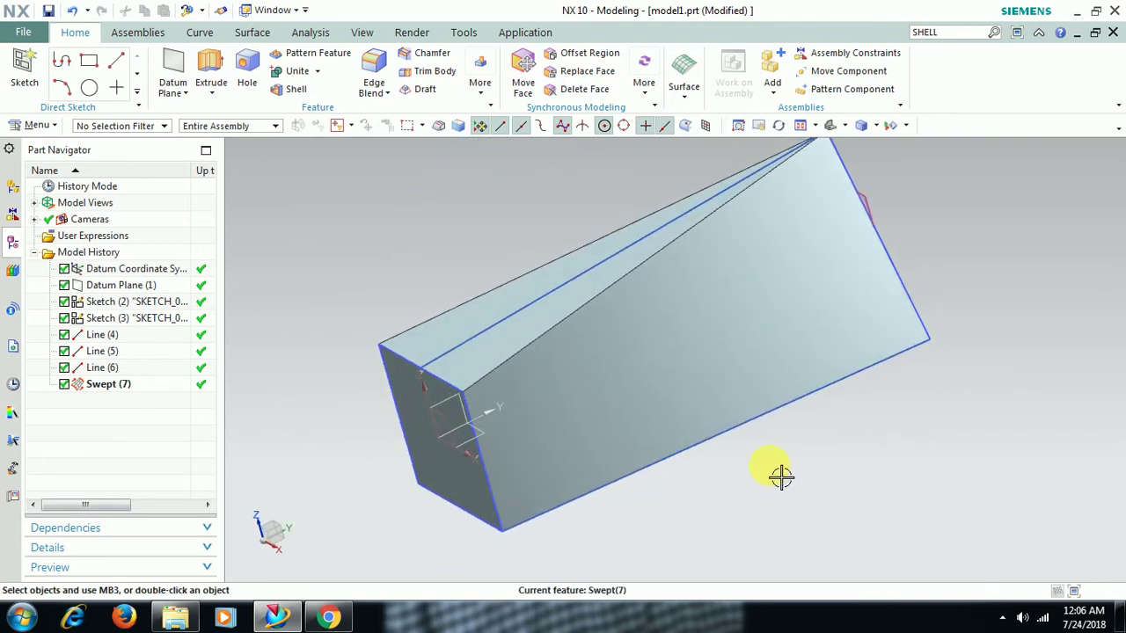
Delete the swept body
right_click(653, 388)
click(684, 304)
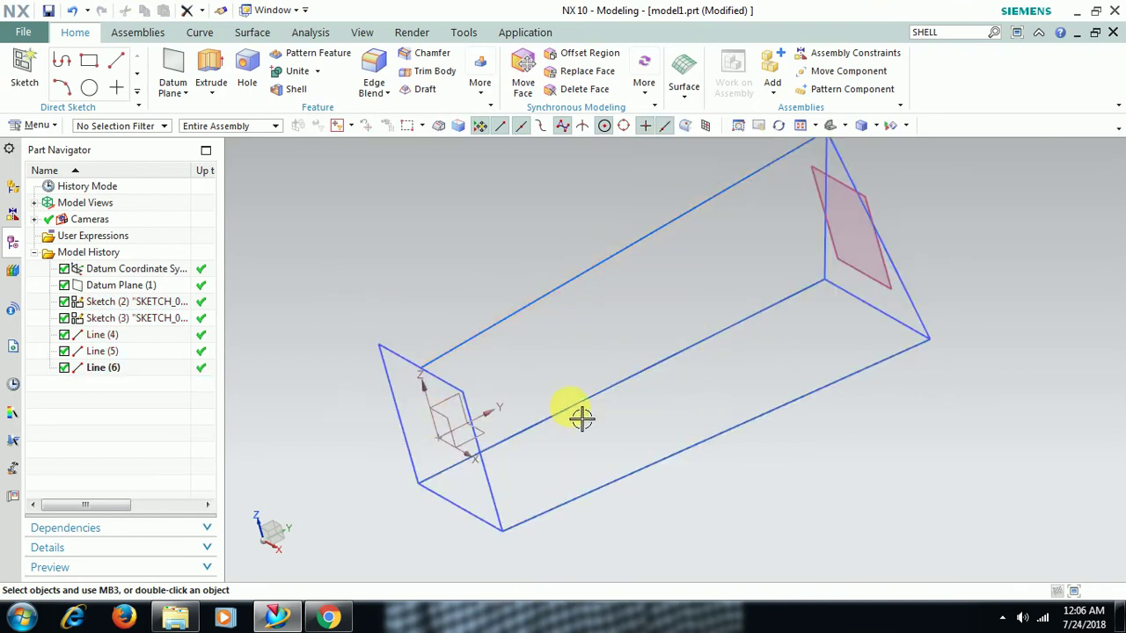
middle_drag(589, 413, 583, 394)
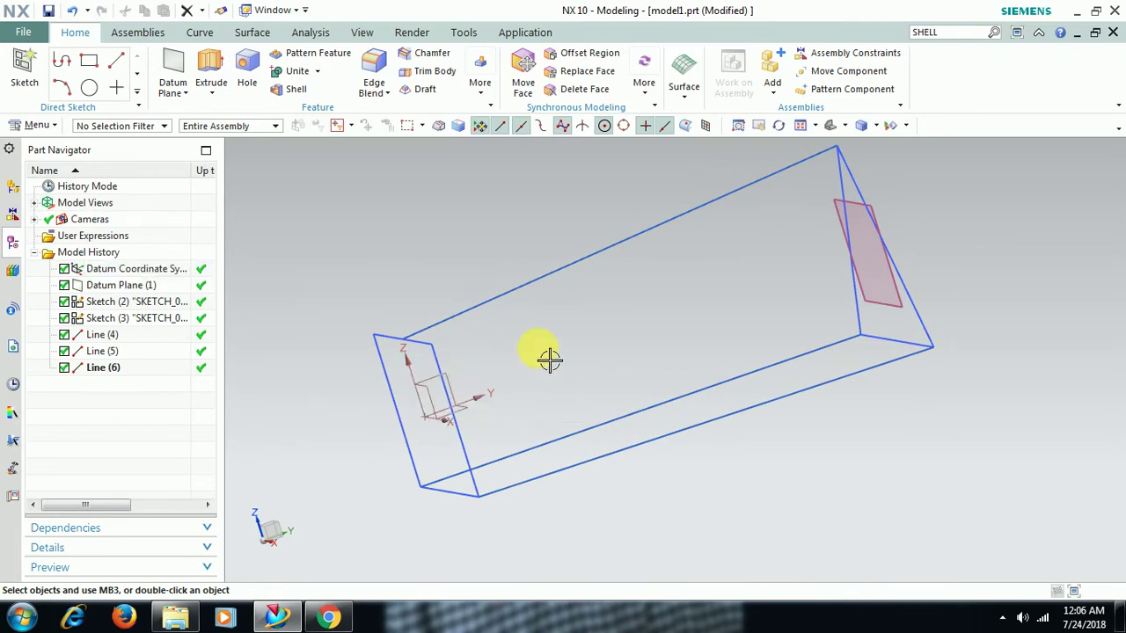
Start a sketch on the datum XY plane and pan to centre the box outline
click(84, 88)
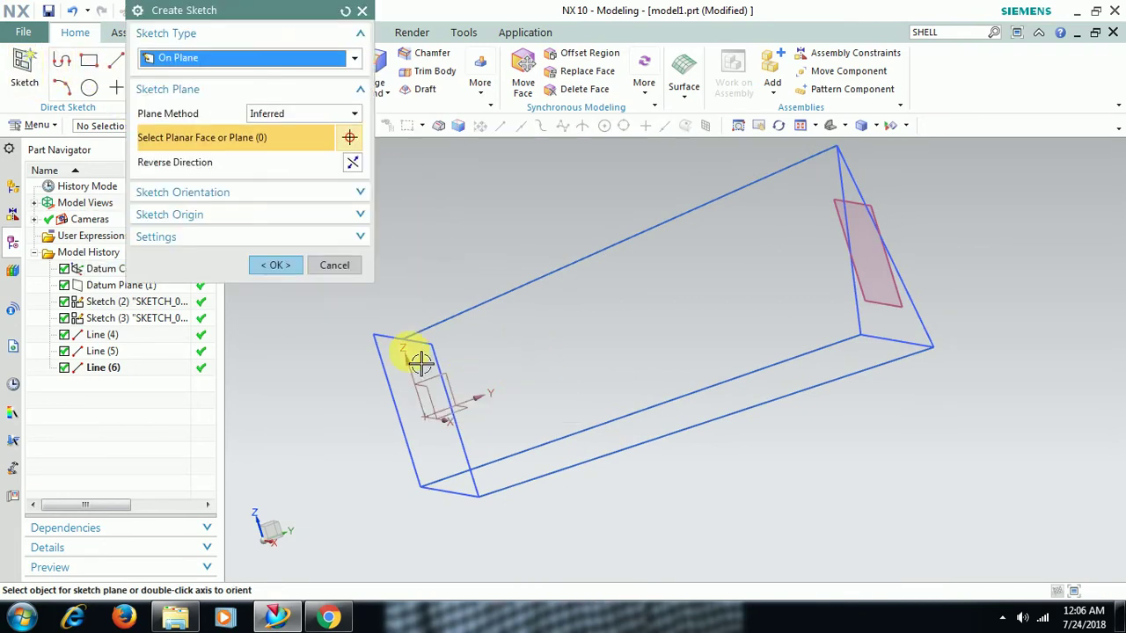
click(432, 390)
click(288, 266)
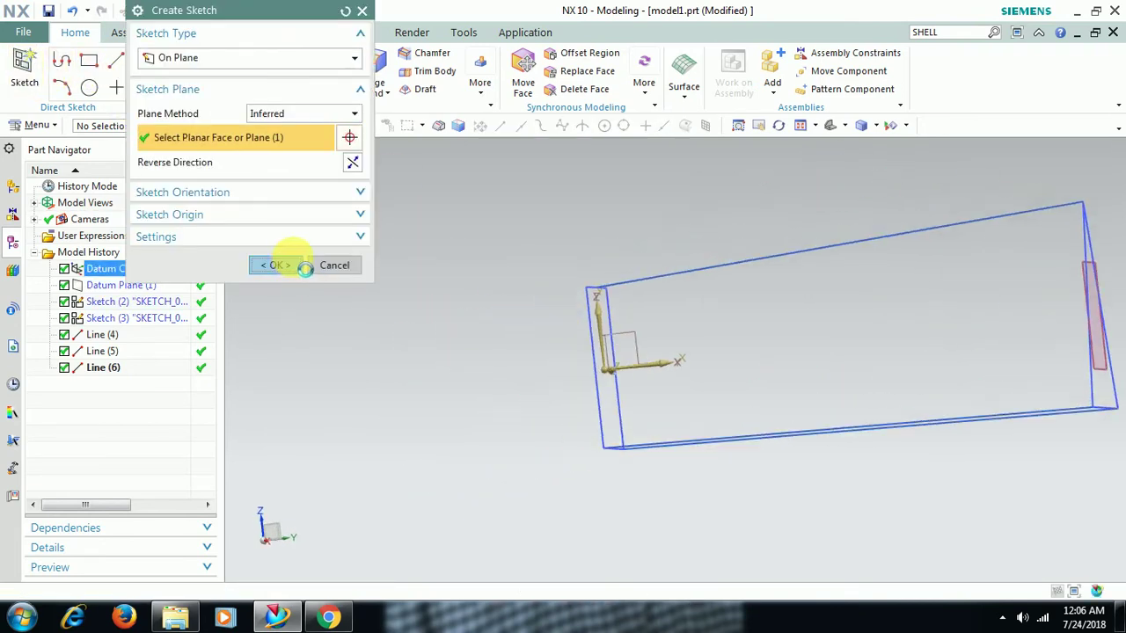
click(758, 125)
drag(846, 366, 620, 333)
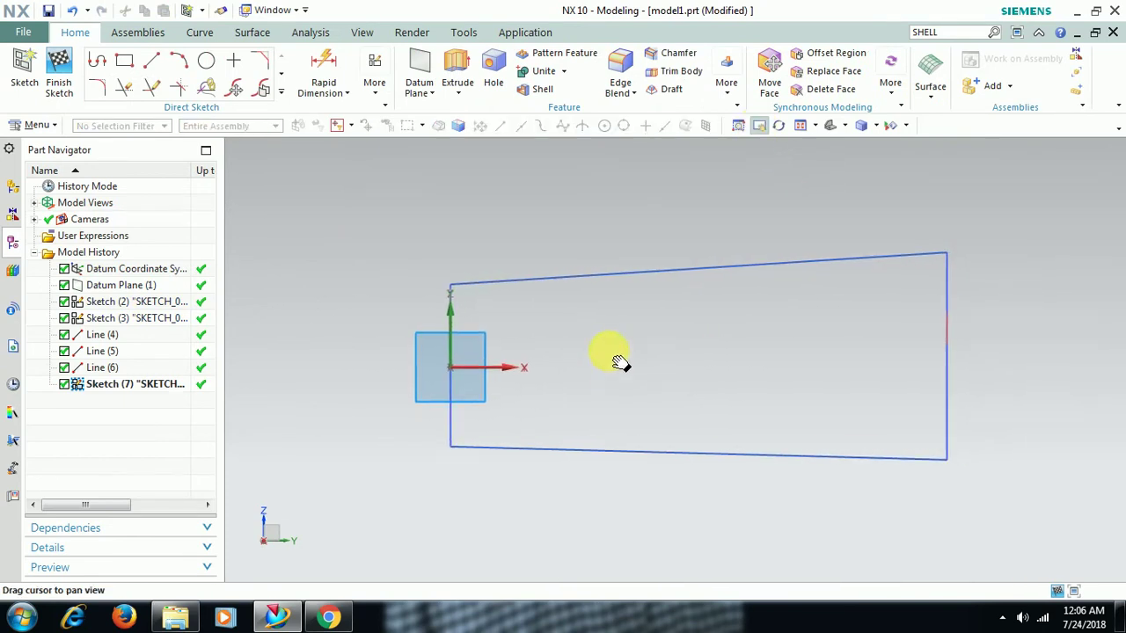
click(281, 96)
Draw a studio spline through points from left of the box to past its far end, then finish the sketch
click(101, 195)
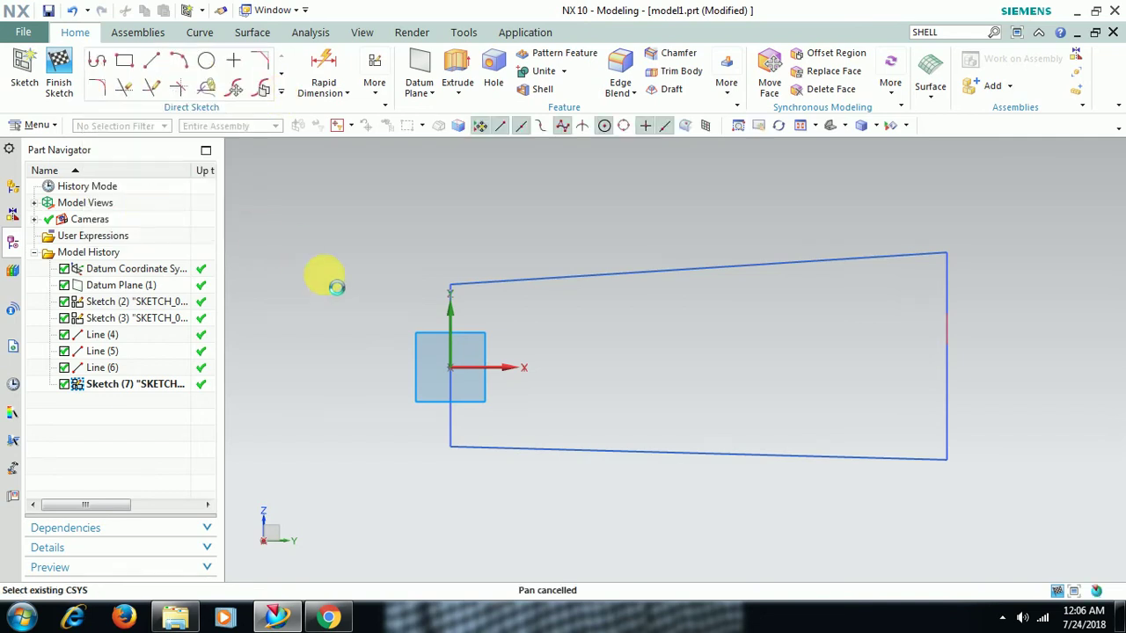
click(335, 394)
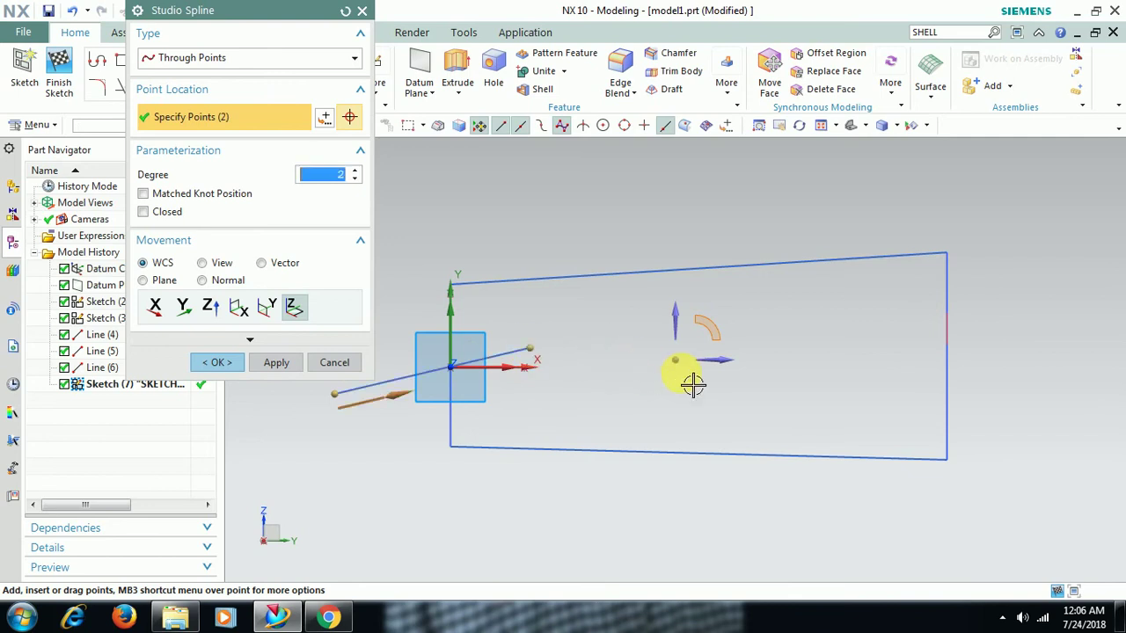
click(758, 375)
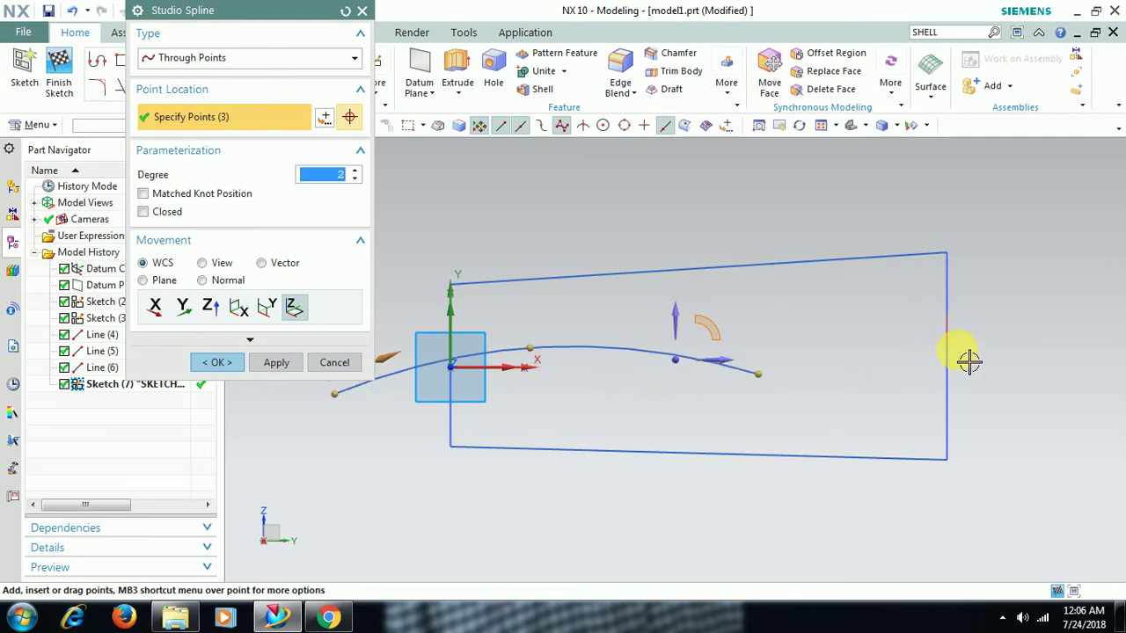
click(1037, 342)
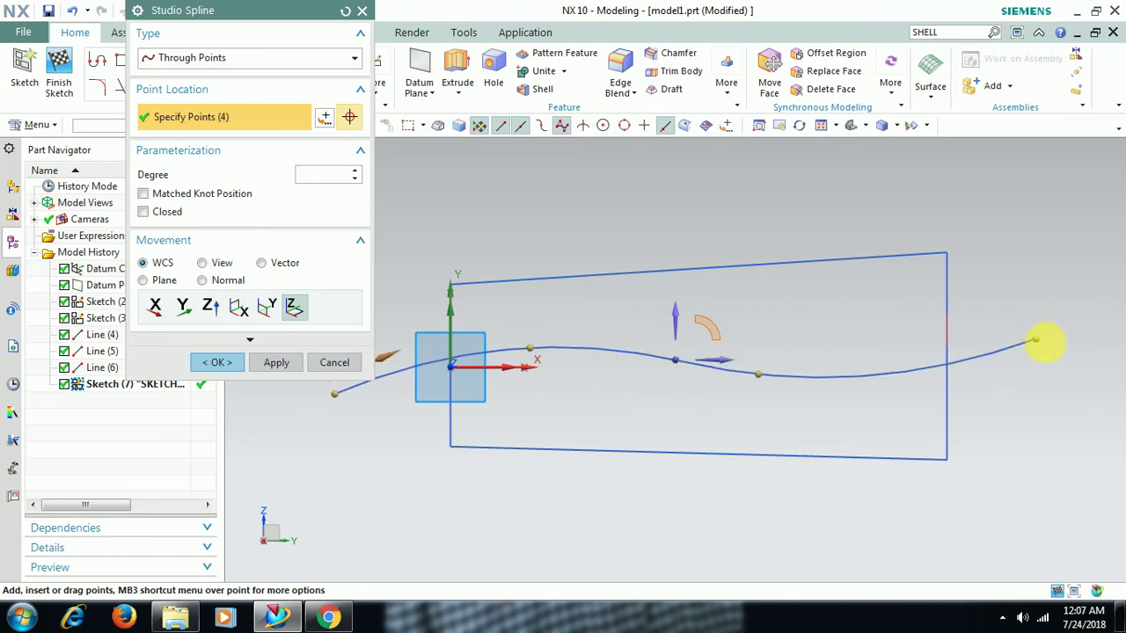
click(216, 362)
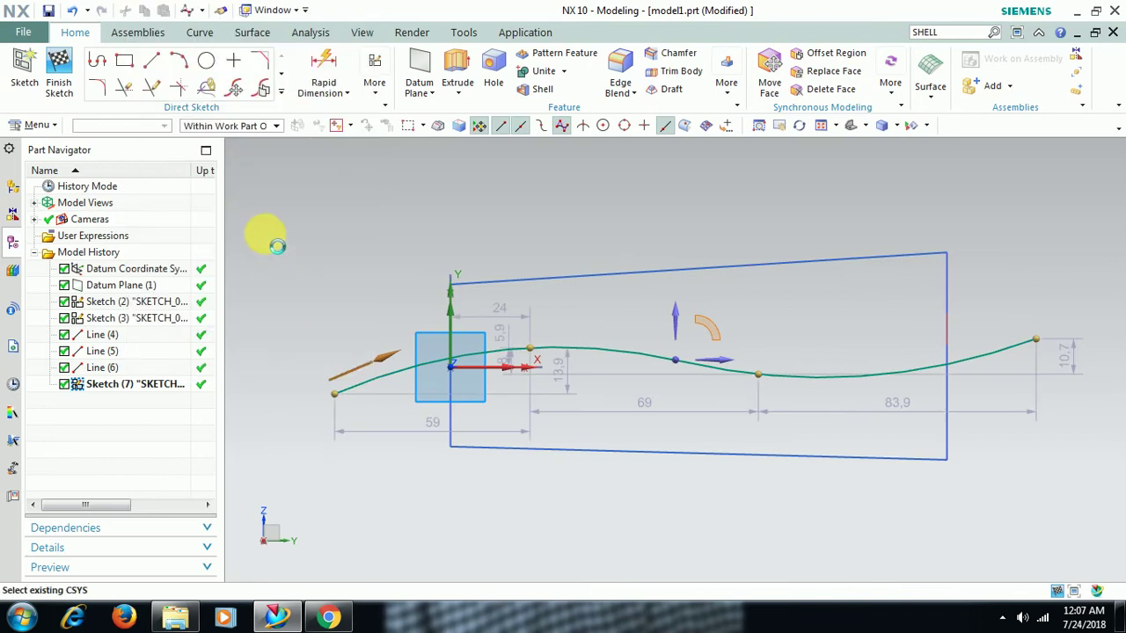
click(60, 70)
middle_drag(575, 370, 603, 378)
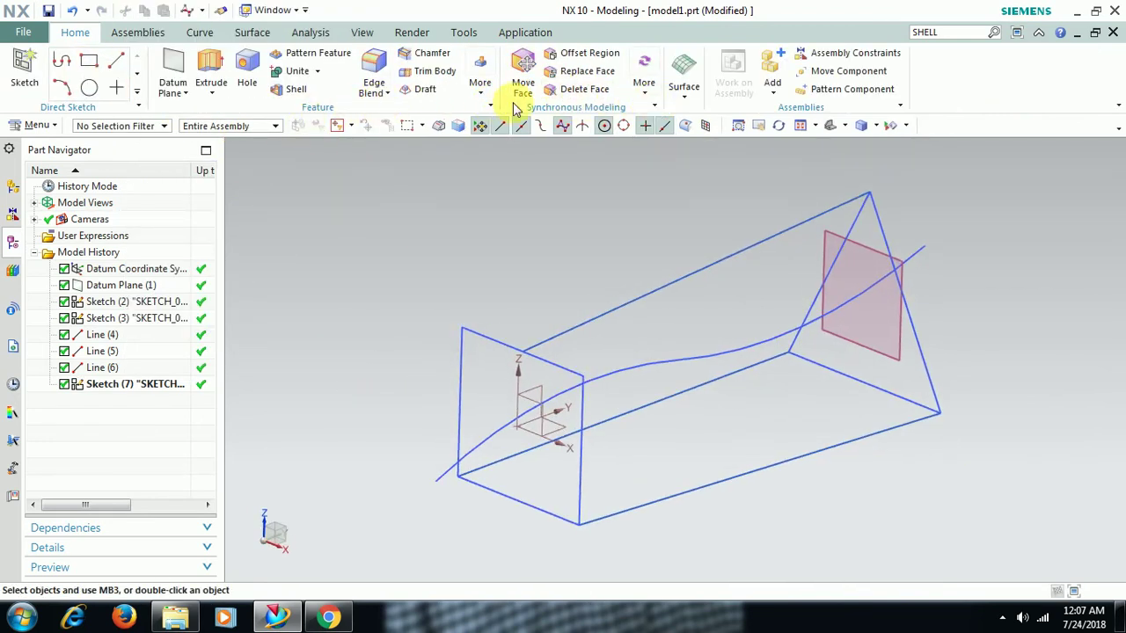
click(684, 93)
click(690, 103)
click(758, 125)
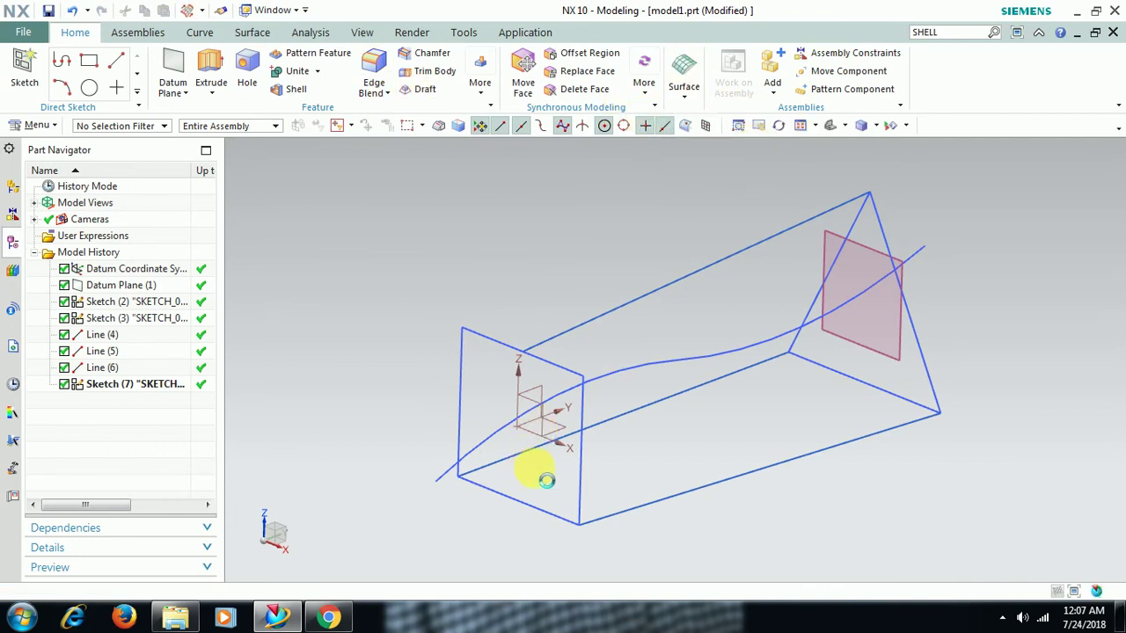
Pick the near rectangle as the first sweep section and the far triangle as the second
click(573, 526)
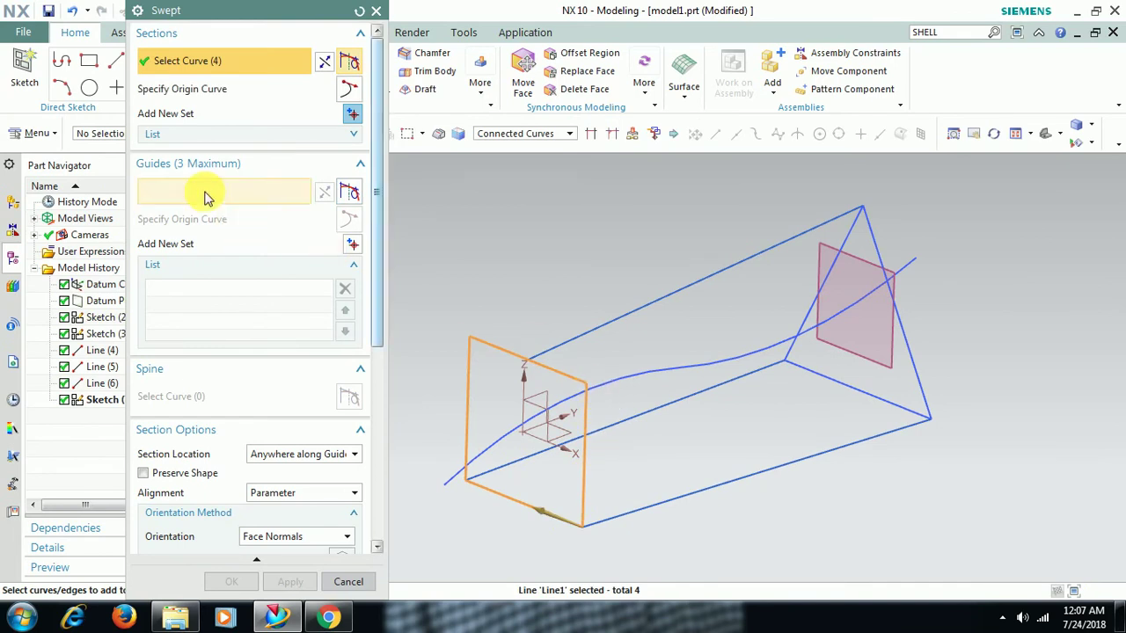
click(358, 116)
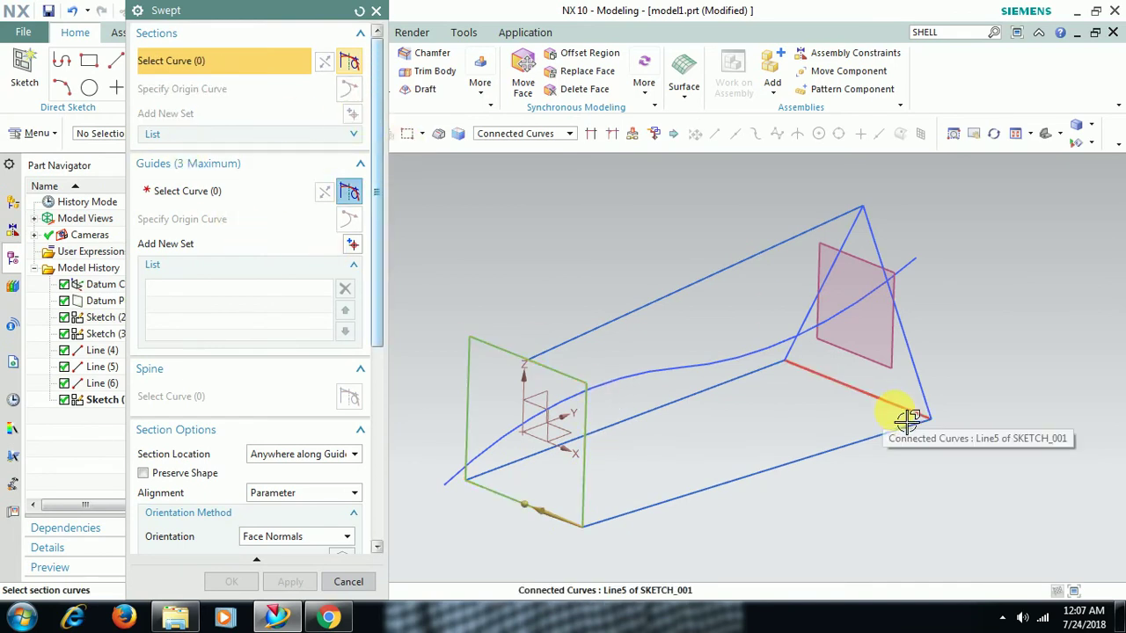
click(891, 407)
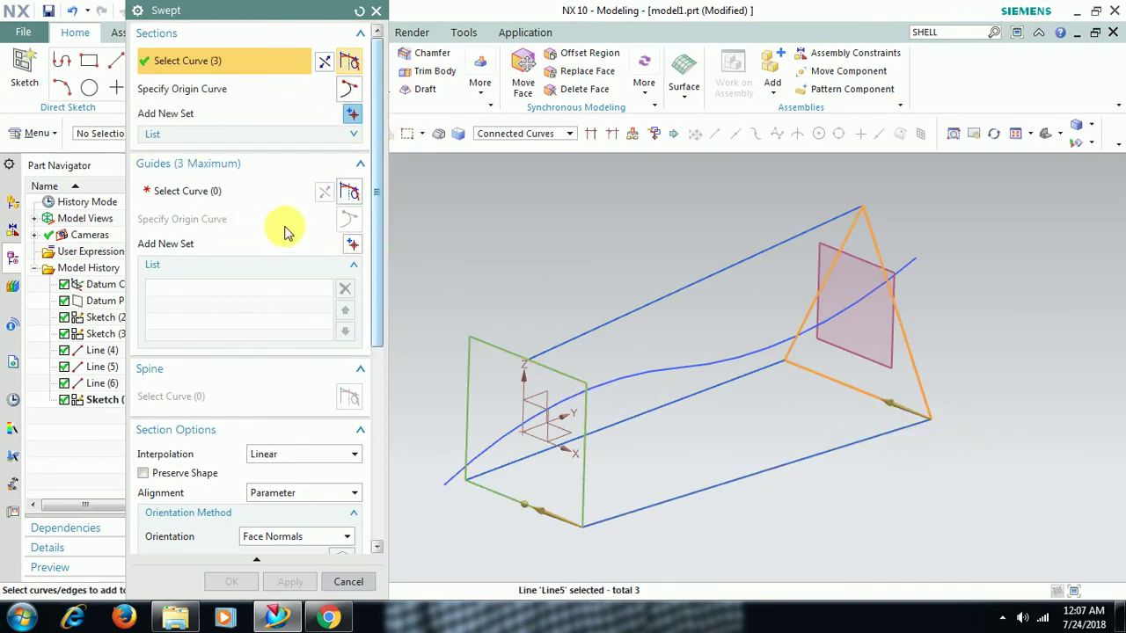
Add the spline and the top edge line as the sweep's two guide curves
click(252, 202)
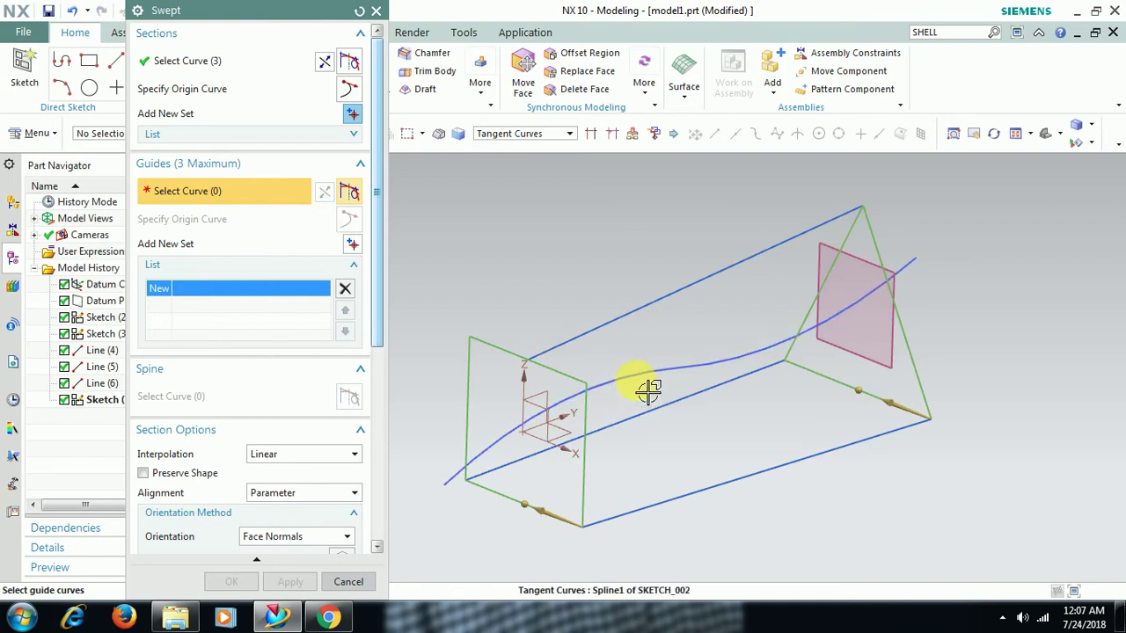
click(648, 390)
click(350, 246)
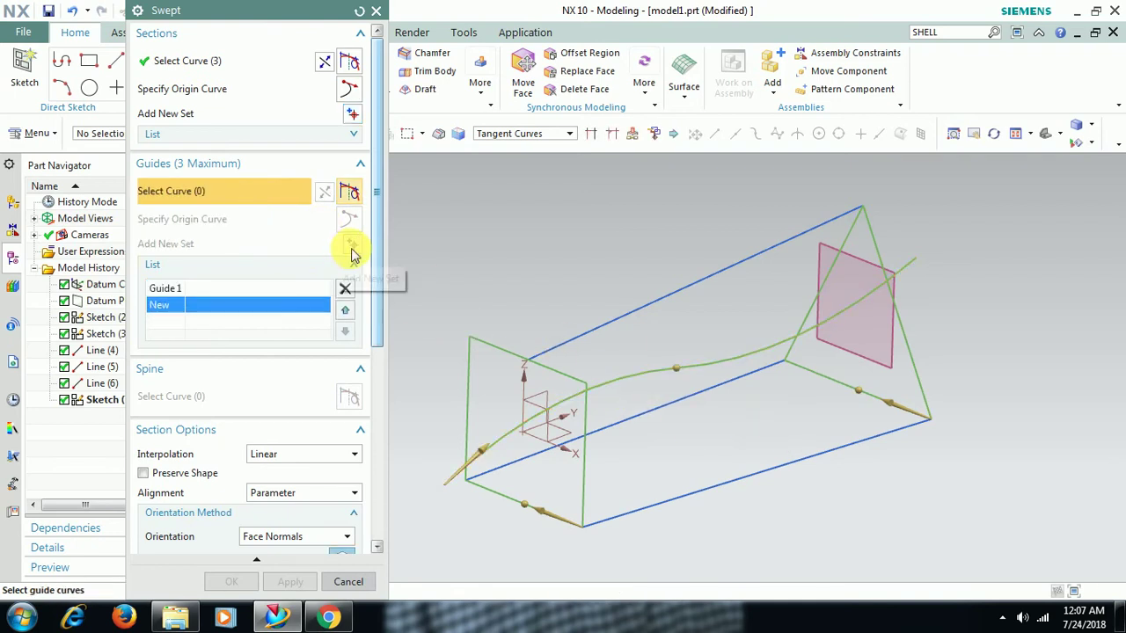
click(588, 352)
mouse_move(789, 498)
middle_down()
mouse_move(772, 472)
mouse_move(758, 475)
middle_up()
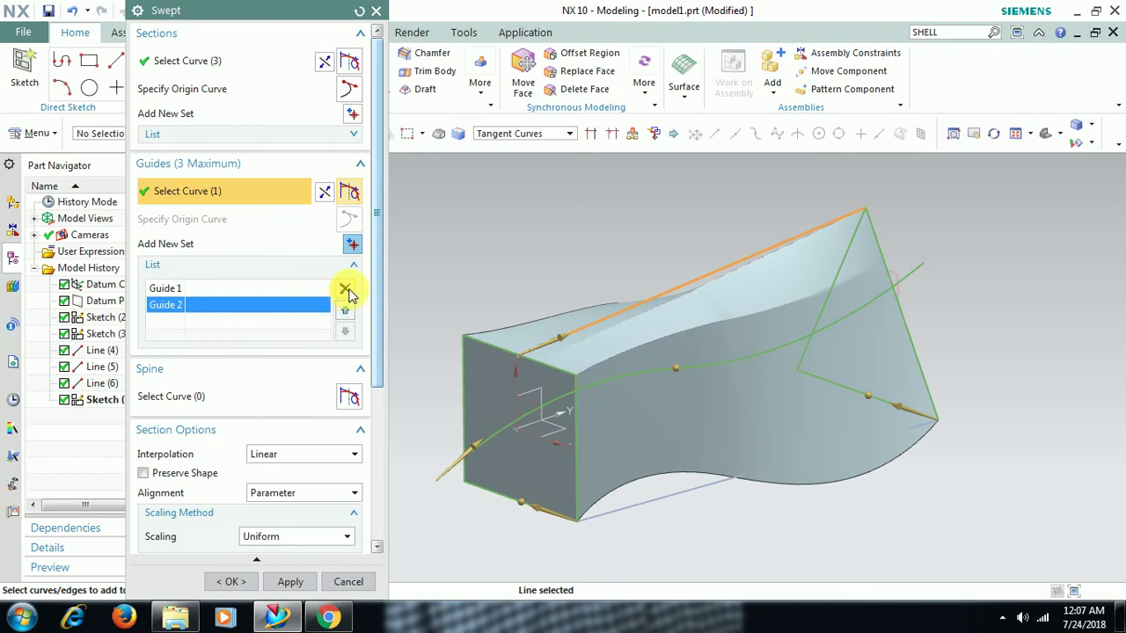
Replace the second guide with the bottom edge line
click(345, 289)
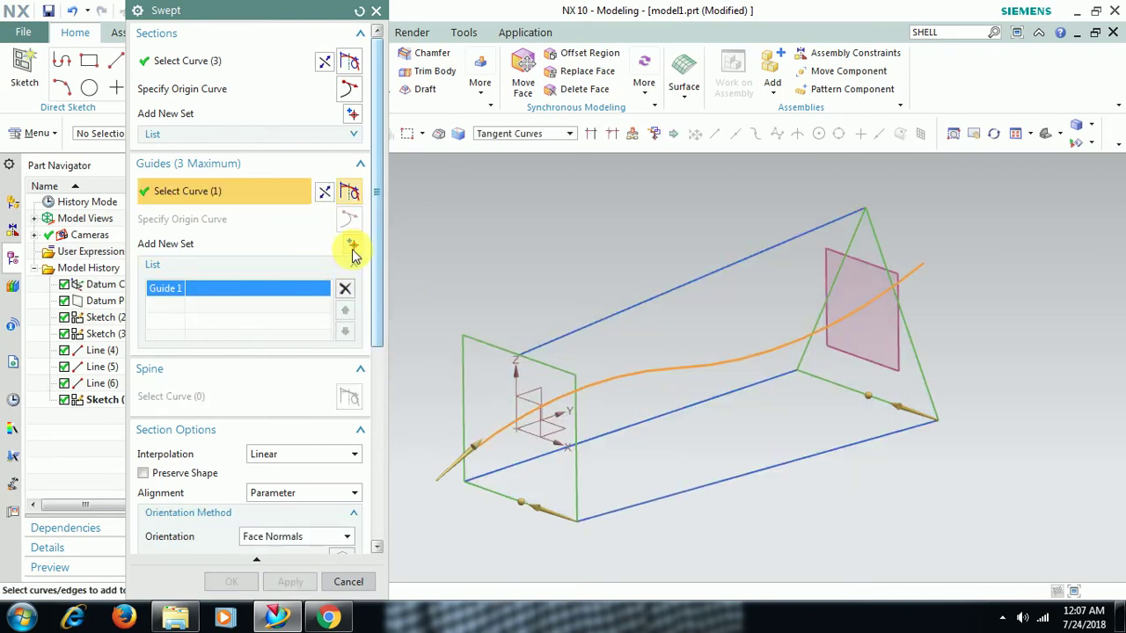
click(352, 244)
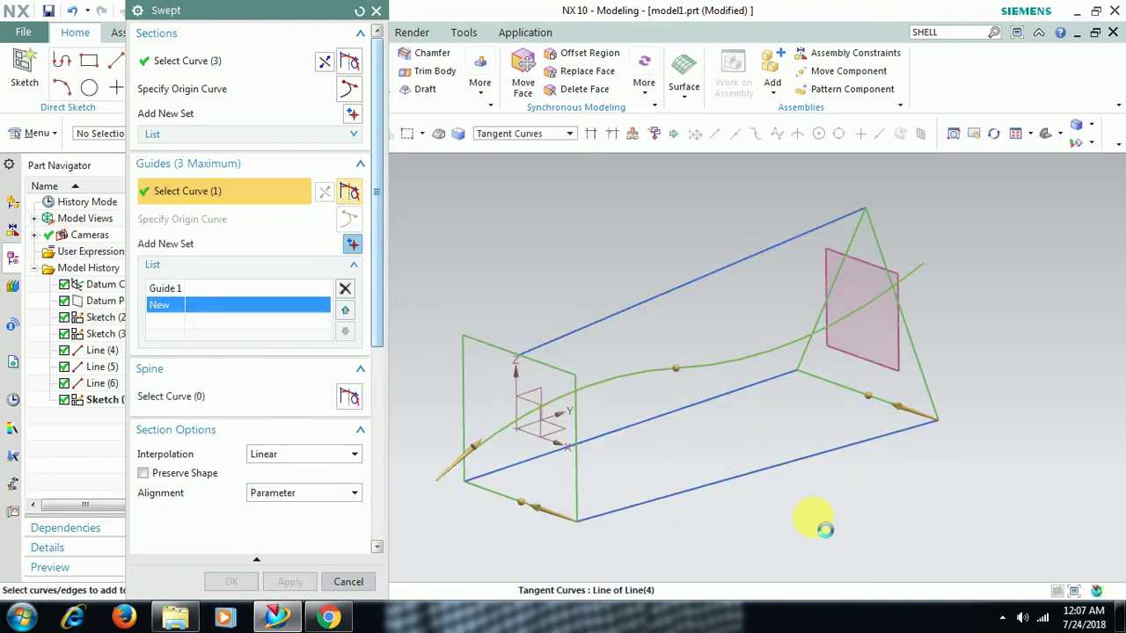
click(661, 500)
click(813, 517)
mouse_move(786, 522)
middle_down()
mouse_move(809, 507)
mouse_move(781, 520)
mouse_move(797, 495)
mouse_move(854, 505)
mouse_move(804, 510)
mouse_move(817, 500)
middle_up()
Add the lower-left body edge as a third guide set
click(352, 245)
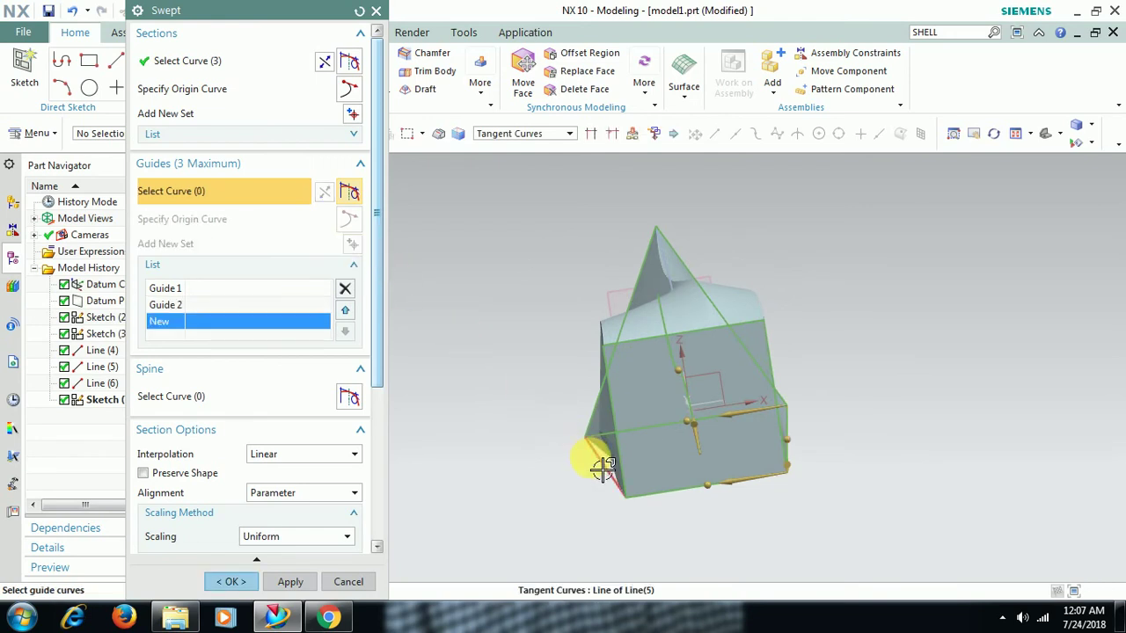
click(603, 469)
mouse_move(824, 426)
middle_down()
mouse_move(766, 439)
mouse_move(730, 432)
mouse_move(704, 405)
mouse_move(741, 452)
mouse_move(825, 469)
middle_up()
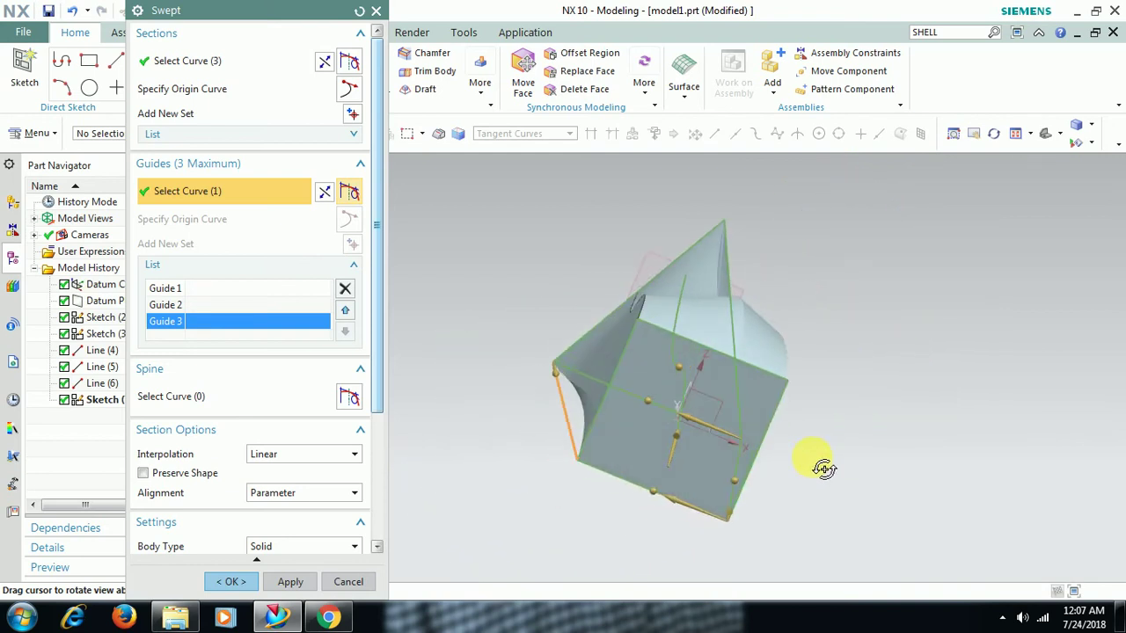
Set section alignment to By Points and slide the alignment point toward the triangle apex
click(276, 495)
click(274, 542)
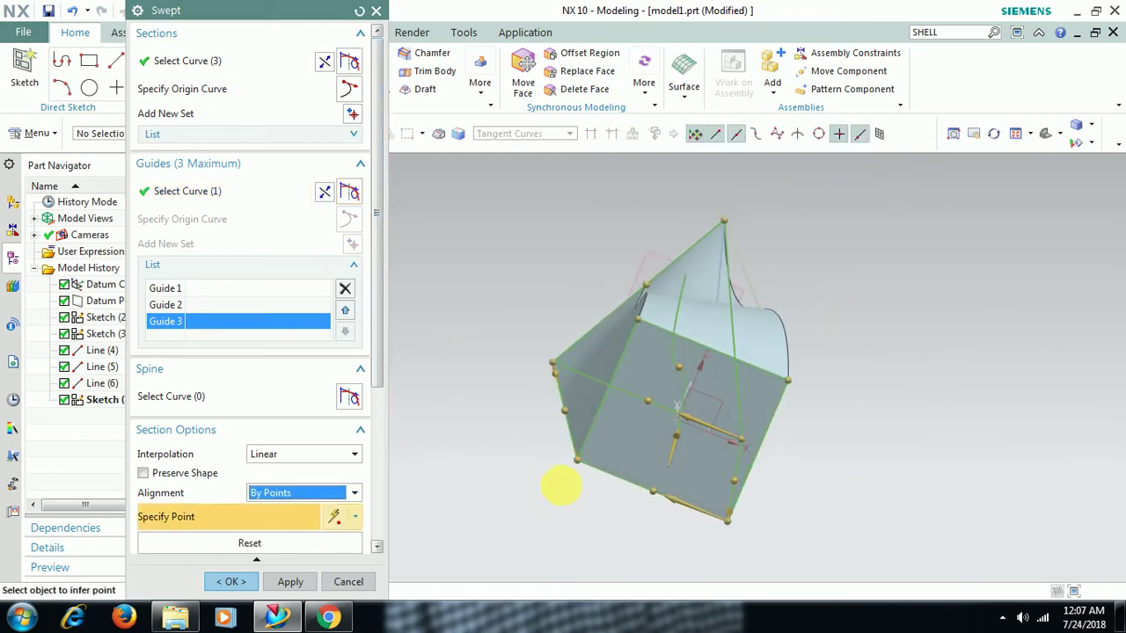
mouse_move(576, 490)
middle_down()
mouse_move(624, 477)
mouse_move(628, 503)
mouse_move(616, 493)
middle_up()
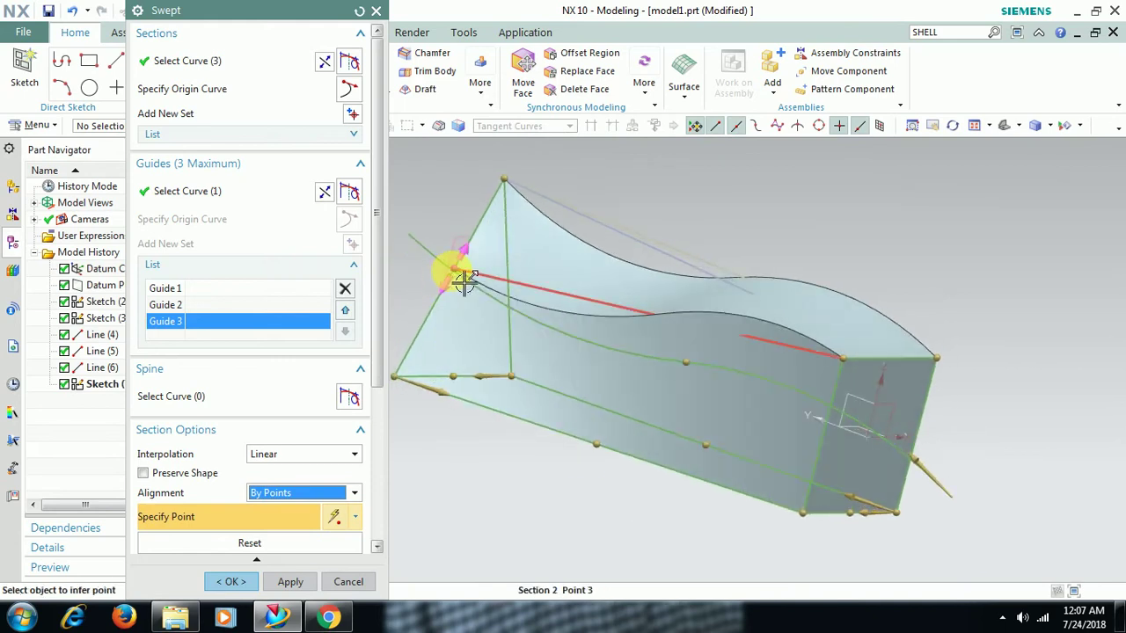
drag(463, 280, 516, 195)
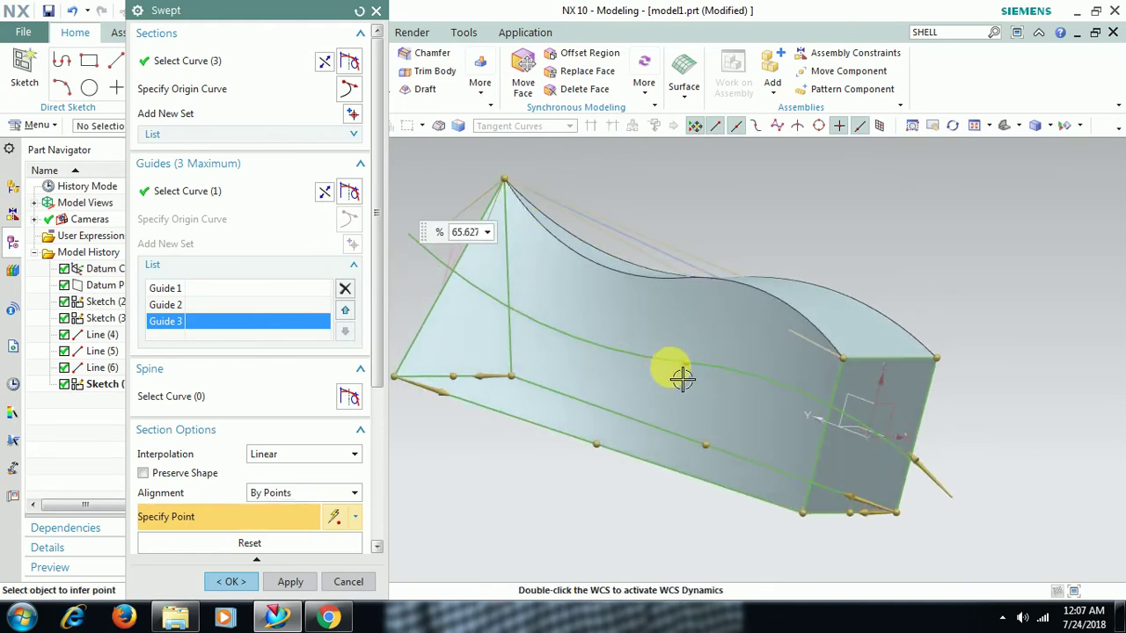
Check the sweep preview and create the Swept (8) solid
mouse_move(668, 364)
middle_down()
mouse_move(558, 389)
mouse_move(548, 334)
mouse_move(586, 322)
mouse_move(575, 271)
mouse_move(536, 305)
mouse_move(546, 322)
mouse_move(535, 382)
mouse_move(526, 376)
middle_up()
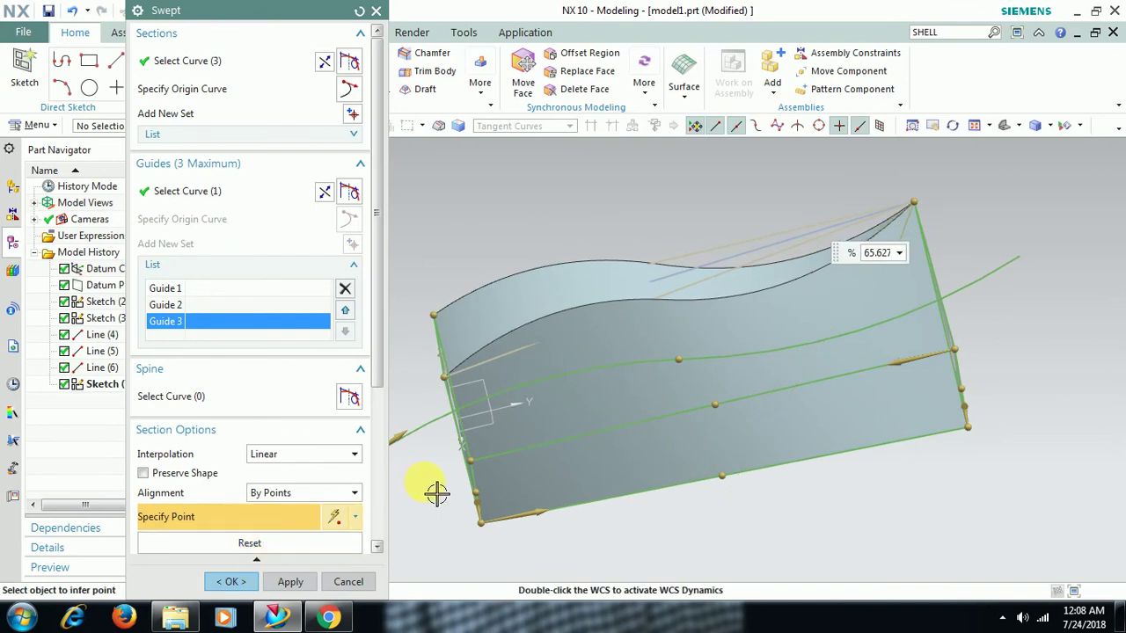
mouse_move(437, 495)
middle_down()
mouse_move(472, 496)
mouse_move(460, 496)
mouse_move(460, 511)
middle_up()
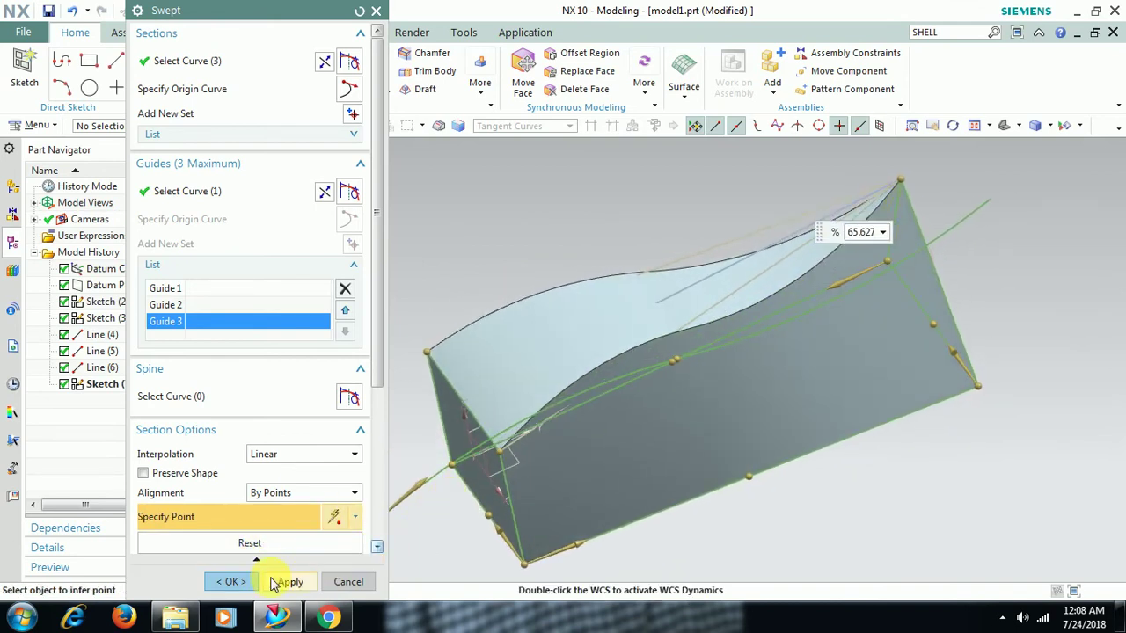
click(241, 584)
mouse_move(478, 453)
middle_down()
mouse_move(684, 415)
mouse_move(711, 427)
mouse_move(651, 402)
mouse_move(719, 409)
mouse_move(708, 403)
middle_up()
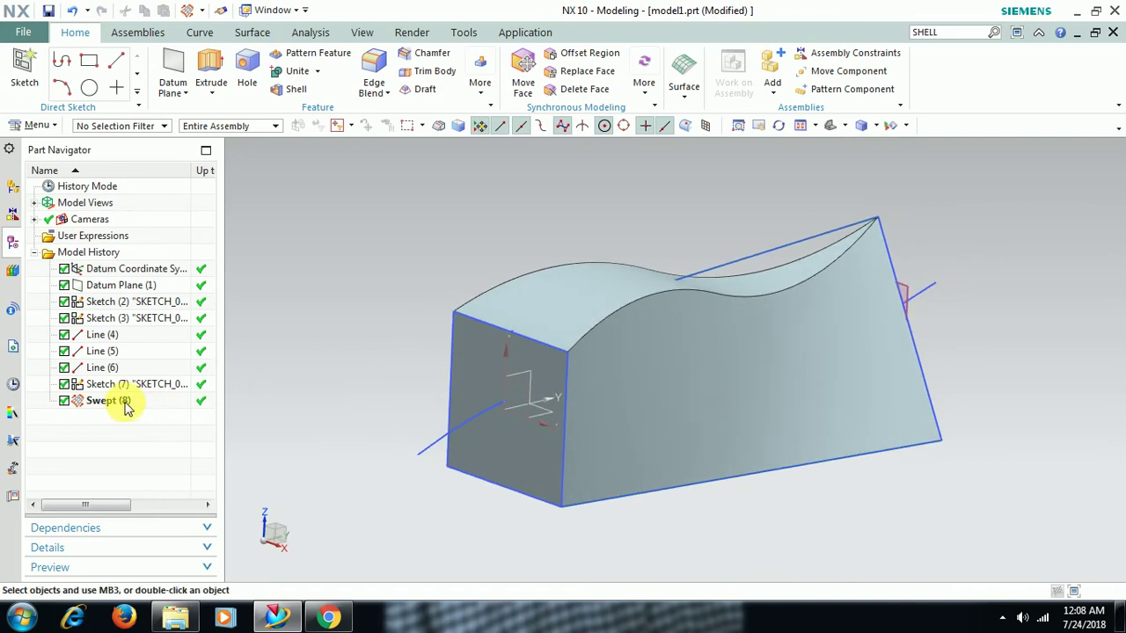
Hide Line (6)
right_click(748, 262)
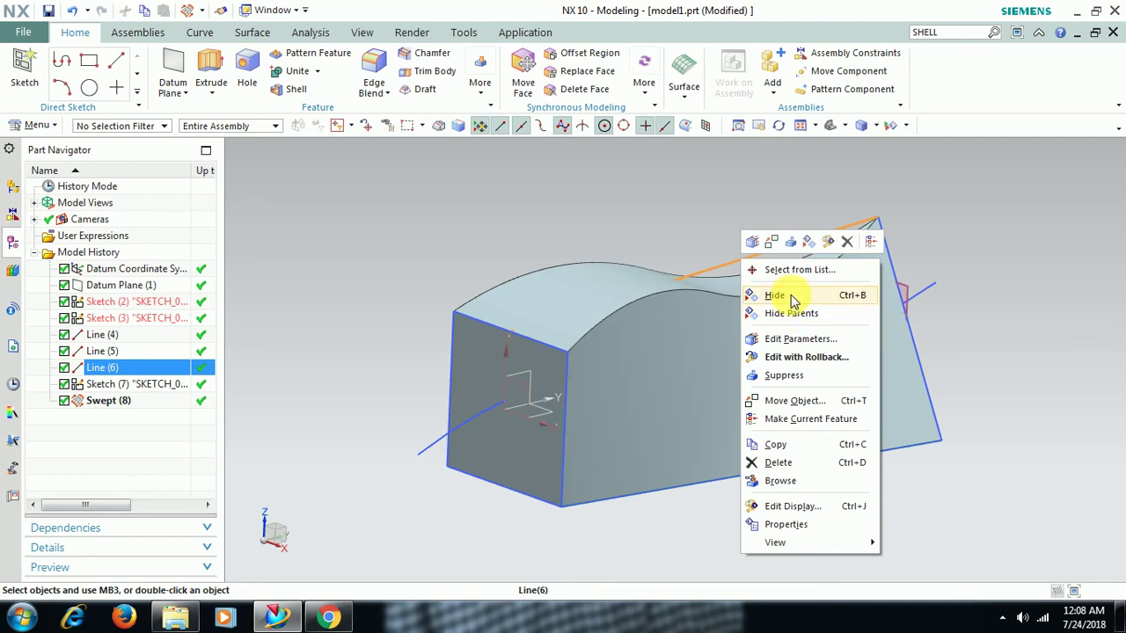
click(775, 296)
middle_drag(1012, 375, 759, 350)
Assign the light green Strong Pine feature colour to Swept (8)
click(139, 405)
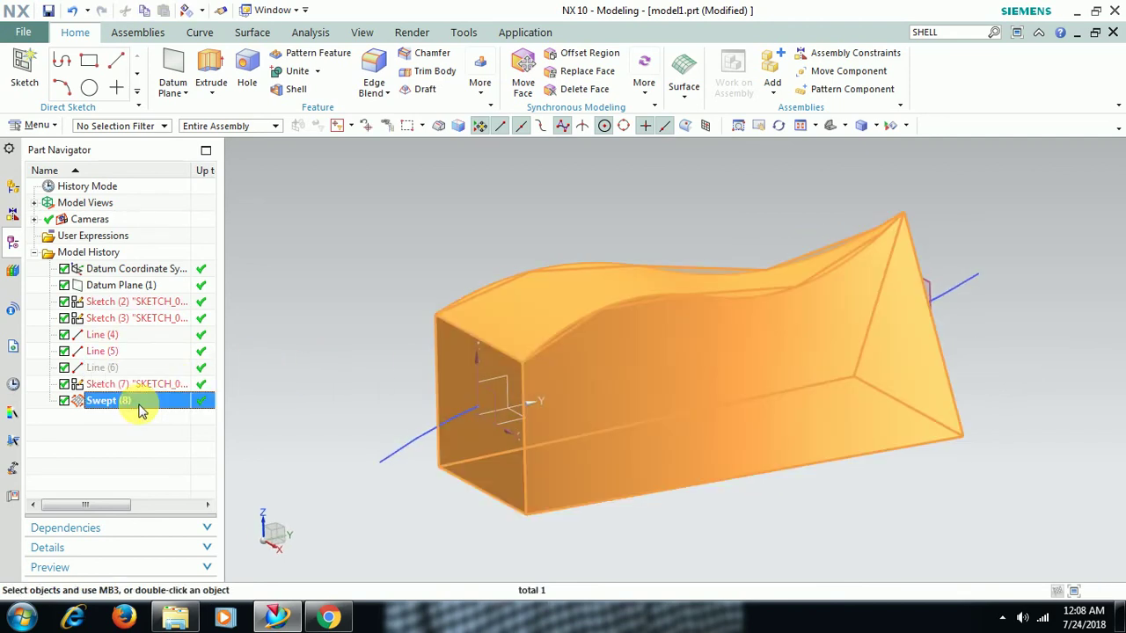
right_click(141, 403)
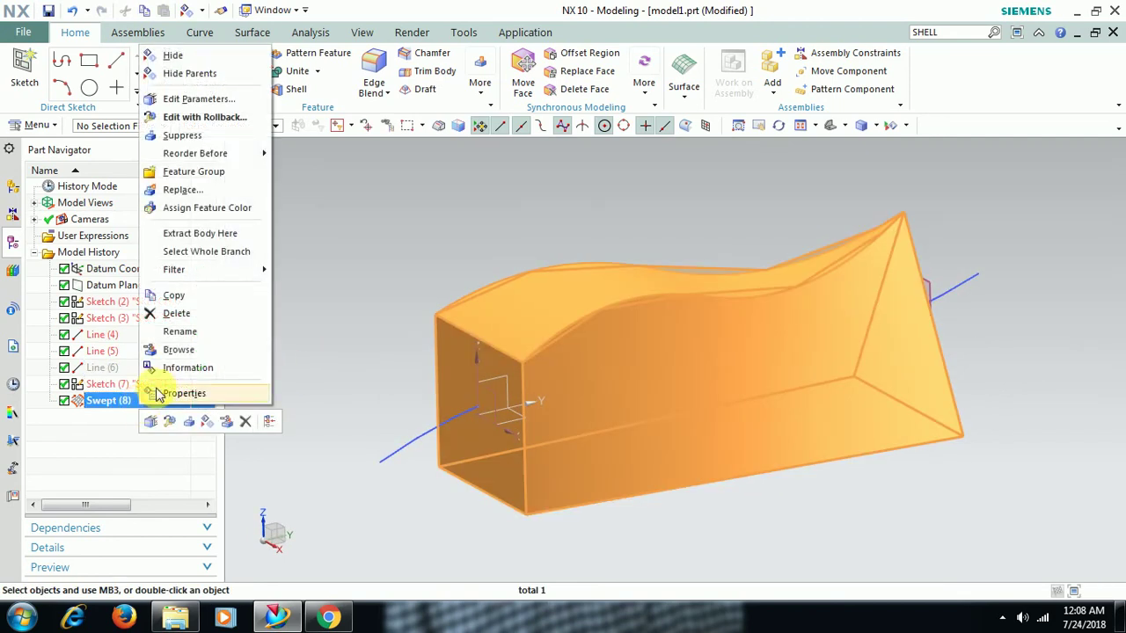
click(216, 209)
click(200, 123)
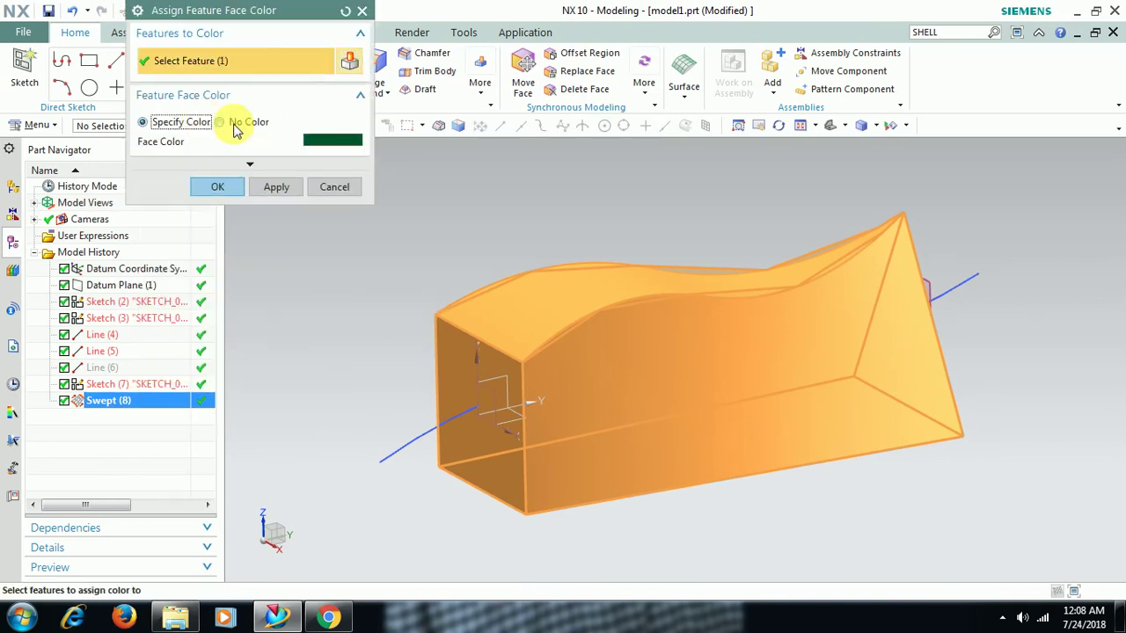
click(328, 146)
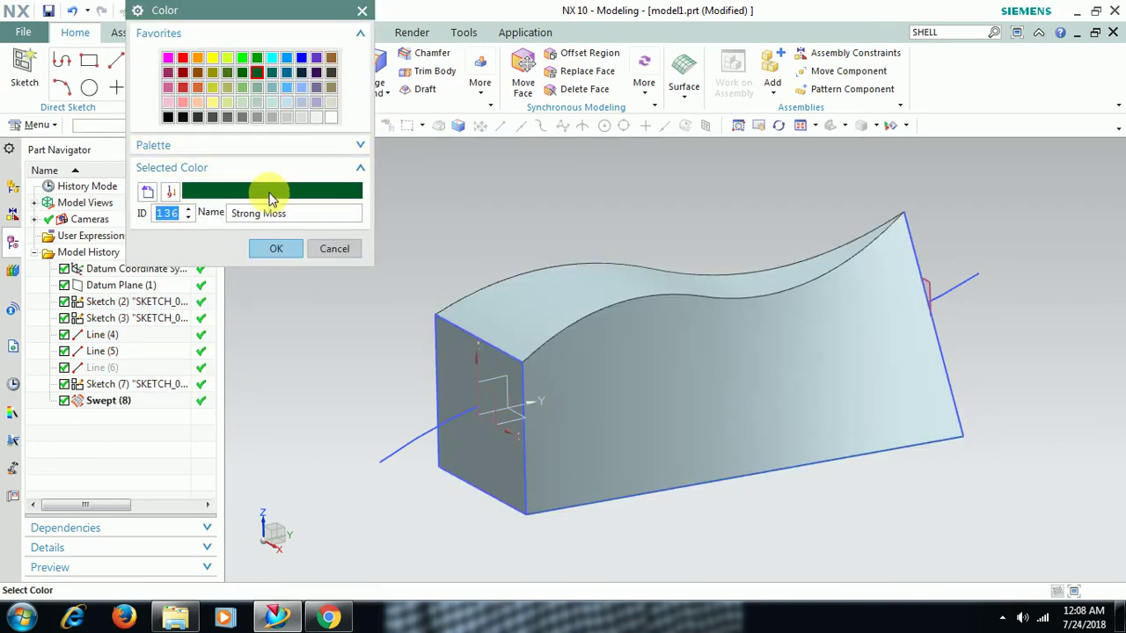
click(244, 90)
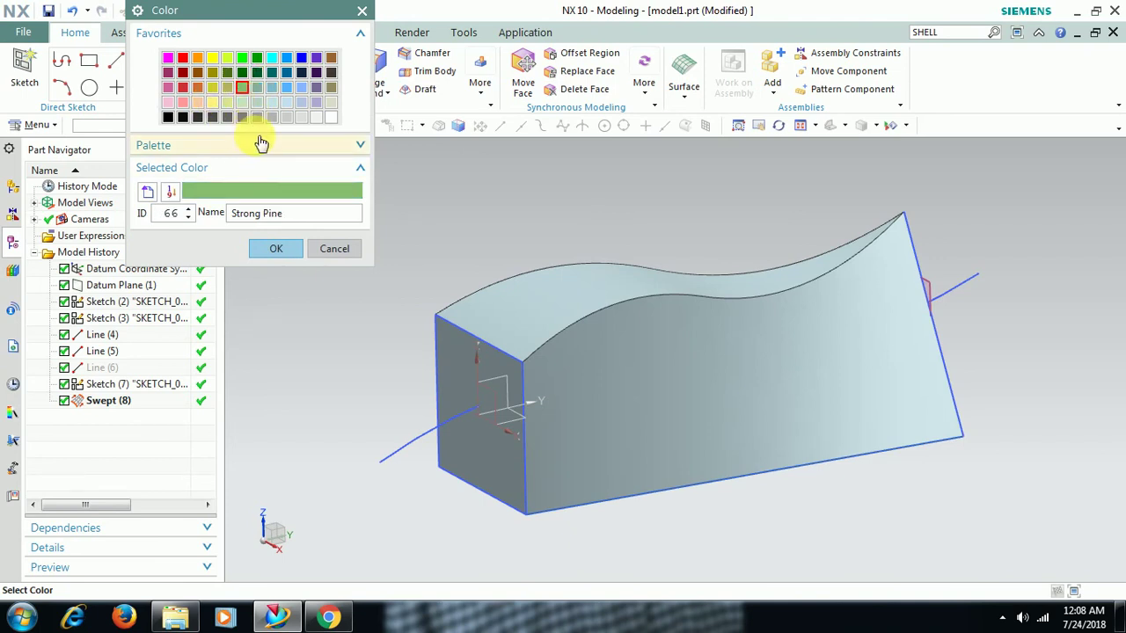
click(277, 250)
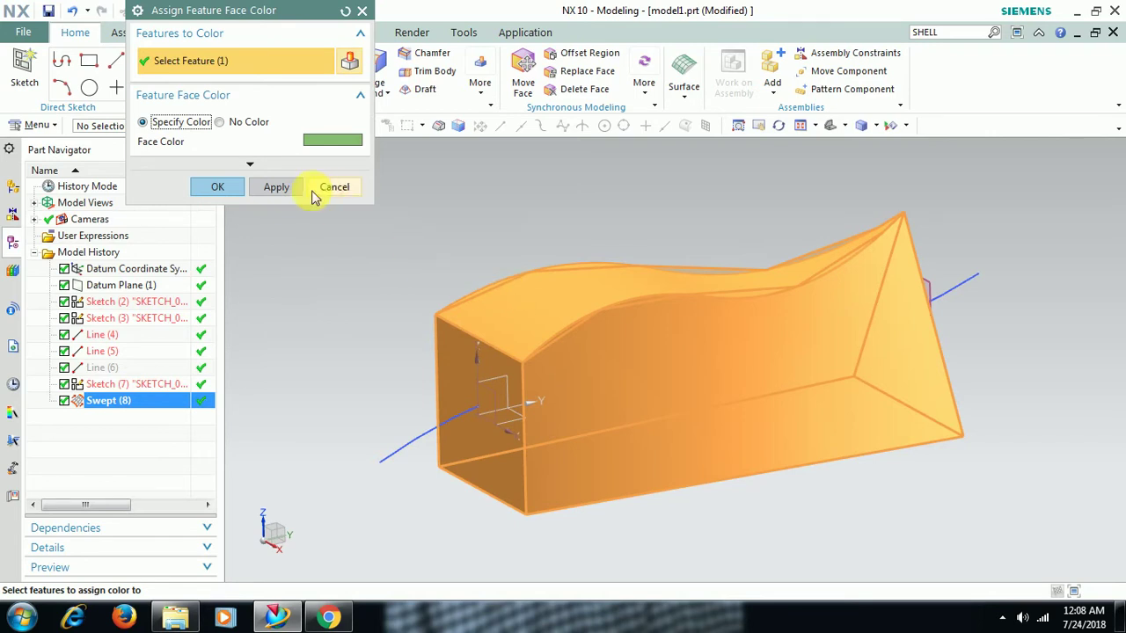
click(220, 187)
mouse_move(444, 256)
middle_down()
mouse_move(432, 263)
mouse_move(455, 251)
mouse_move(450, 262)
middle_up()
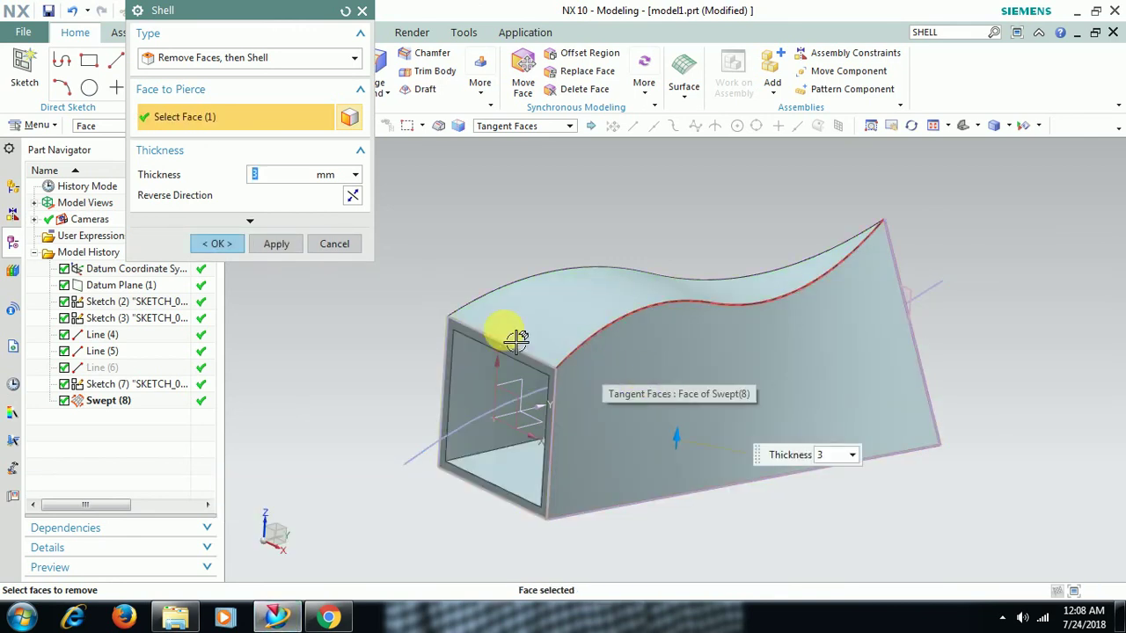
Remove the triangular end face and create the 3 mm shell, Shell (9)
mouse_move(749, 354)
middle_down()
mouse_move(666, 377)
mouse_move(781, 372)
middle_up()
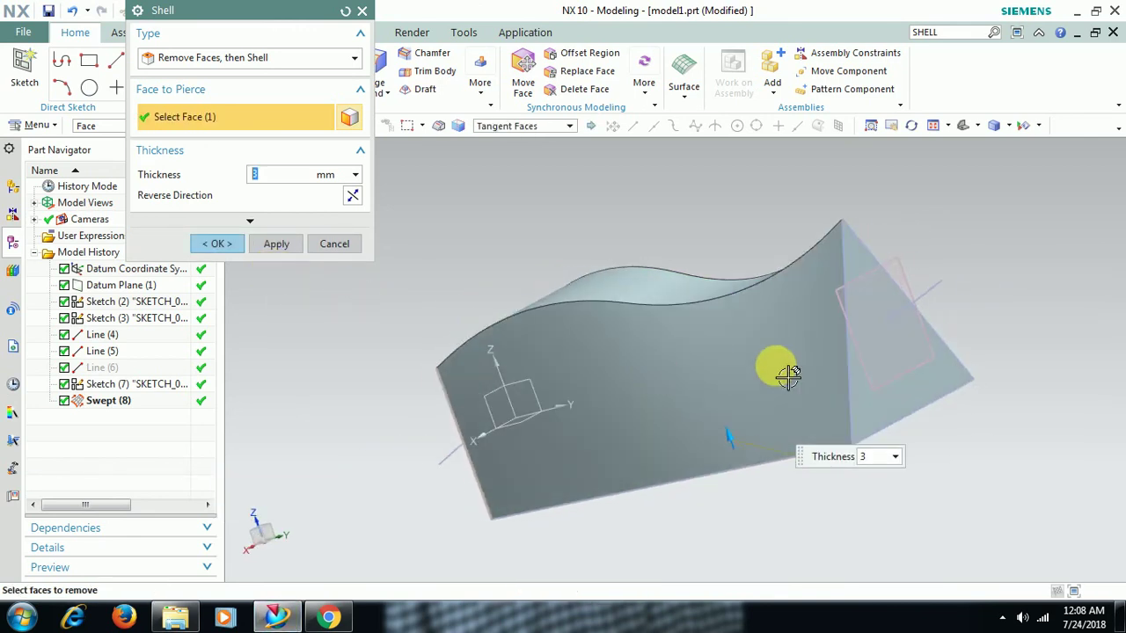
click(906, 396)
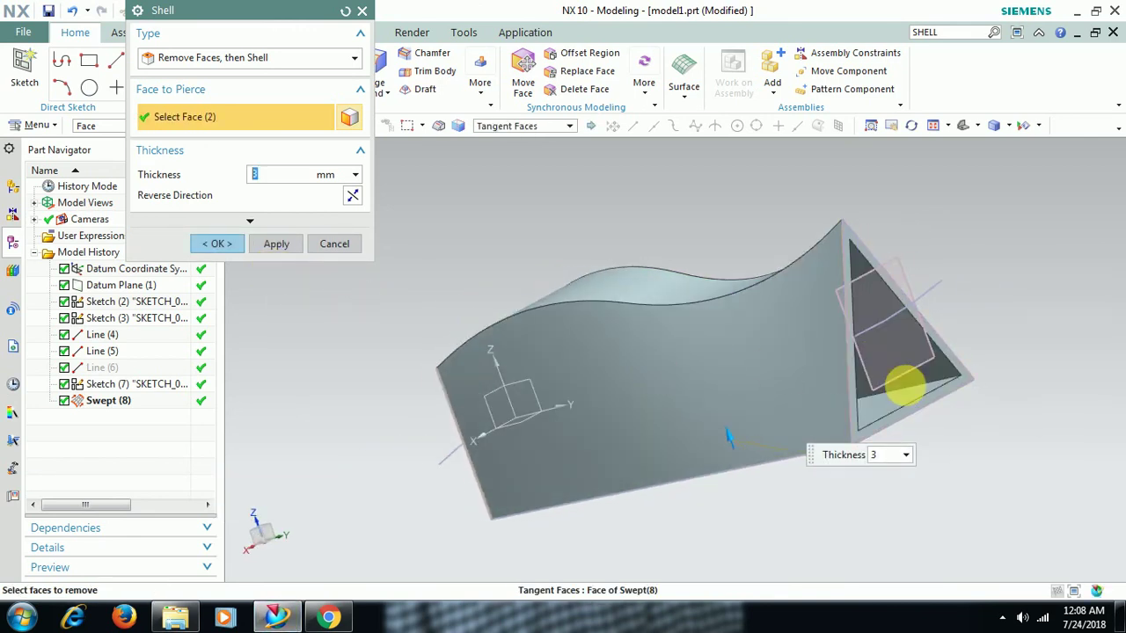
click(225, 245)
mouse_move(548, 389)
middle_down()
mouse_move(640, 390)
mouse_move(599, 391)
middle_up()
click(104, 419)
Assign Yellow as the feature colour of Shell (9) so its inner faces turn yellow
right_click(104, 419)
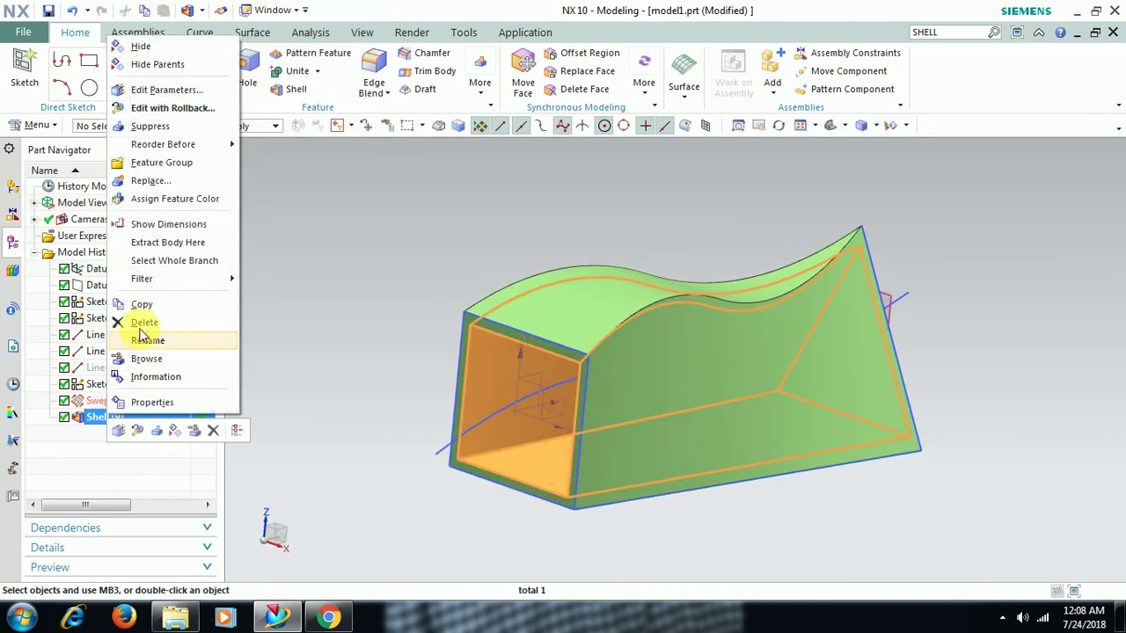
click(167, 201)
click(205, 134)
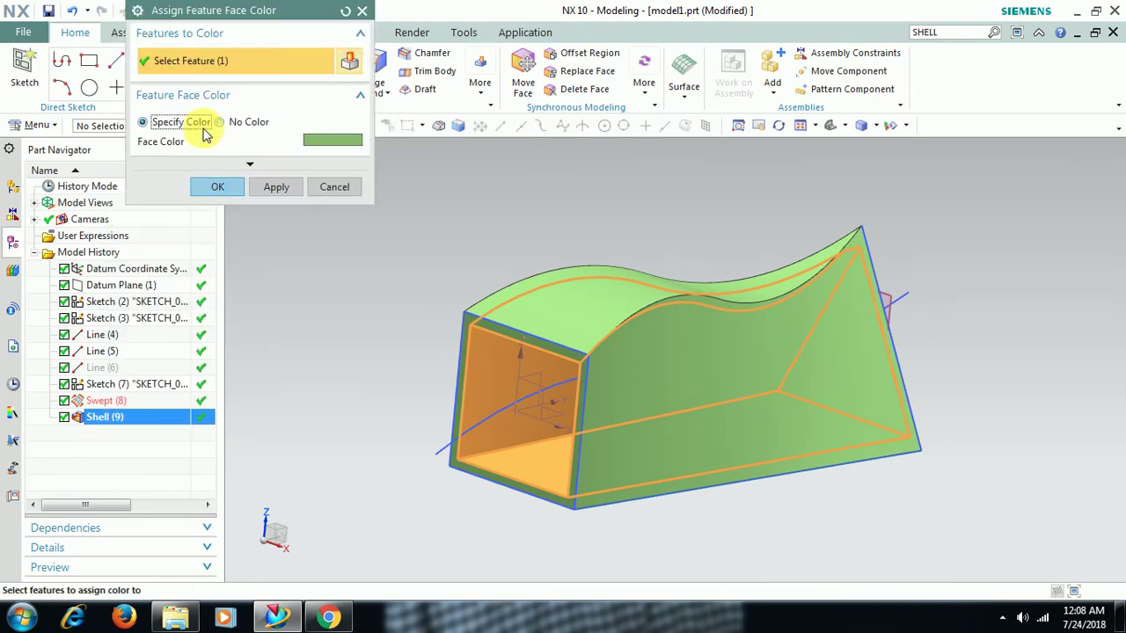
click(327, 141)
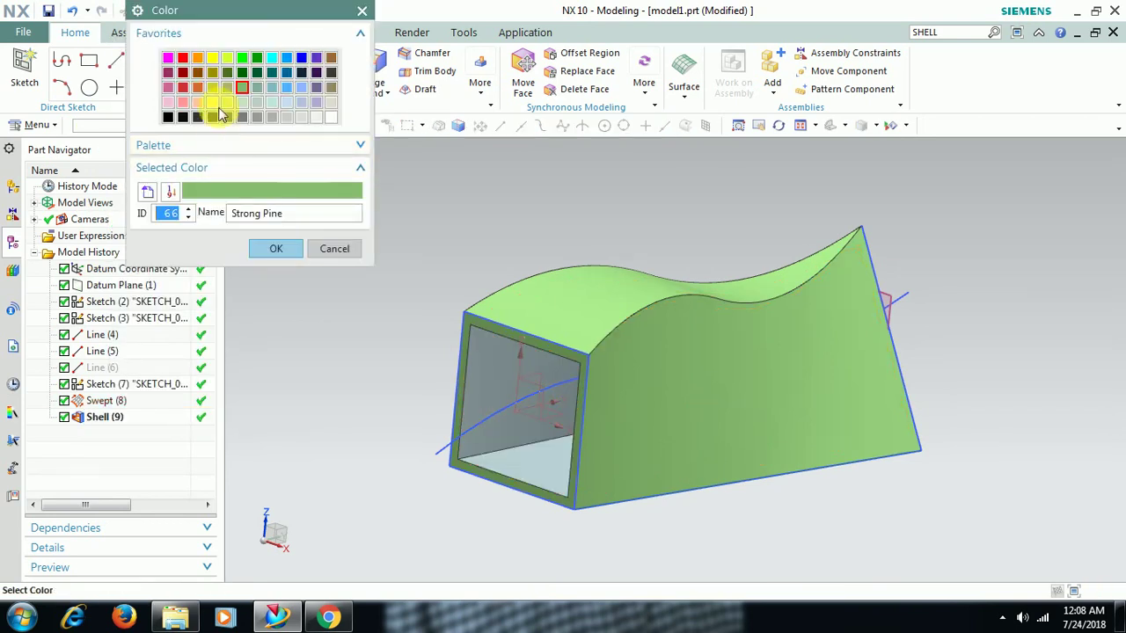
click(212, 58)
click(274, 249)
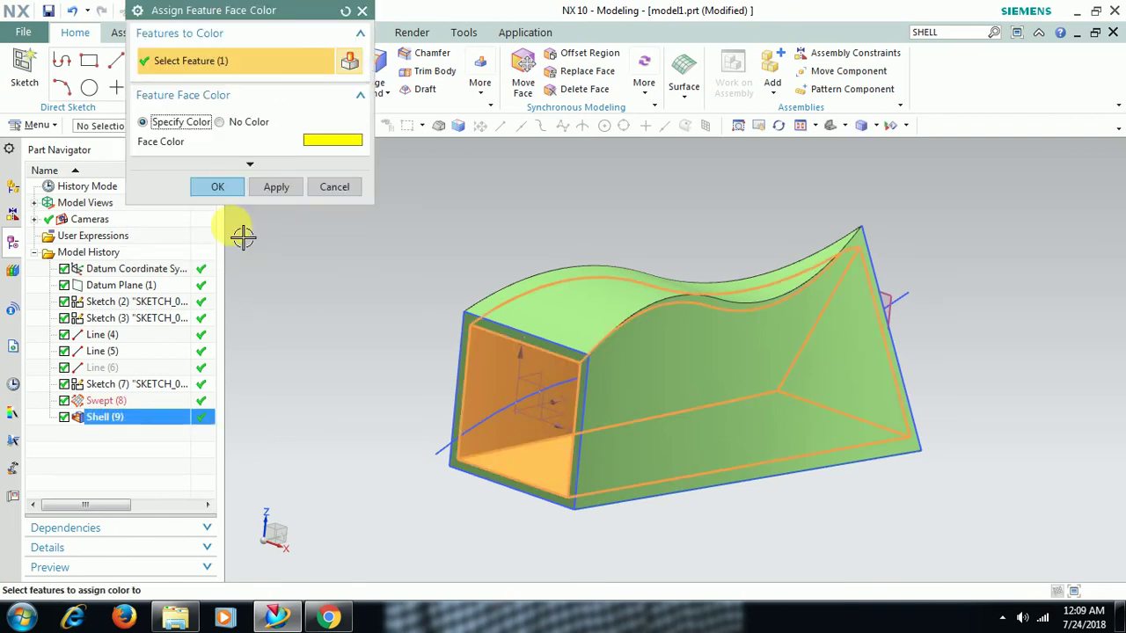
click(211, 192)
mouse_move(691, 427)
middle_down()
mouse_move(650, 447)
mouse_move(716, 403)
mouse_move(732, 422)
mouse_move(663, 443)
mouse_move(643, 460)
mouse_move(659, 465)
mouse_move(647, 465)
middle_up()
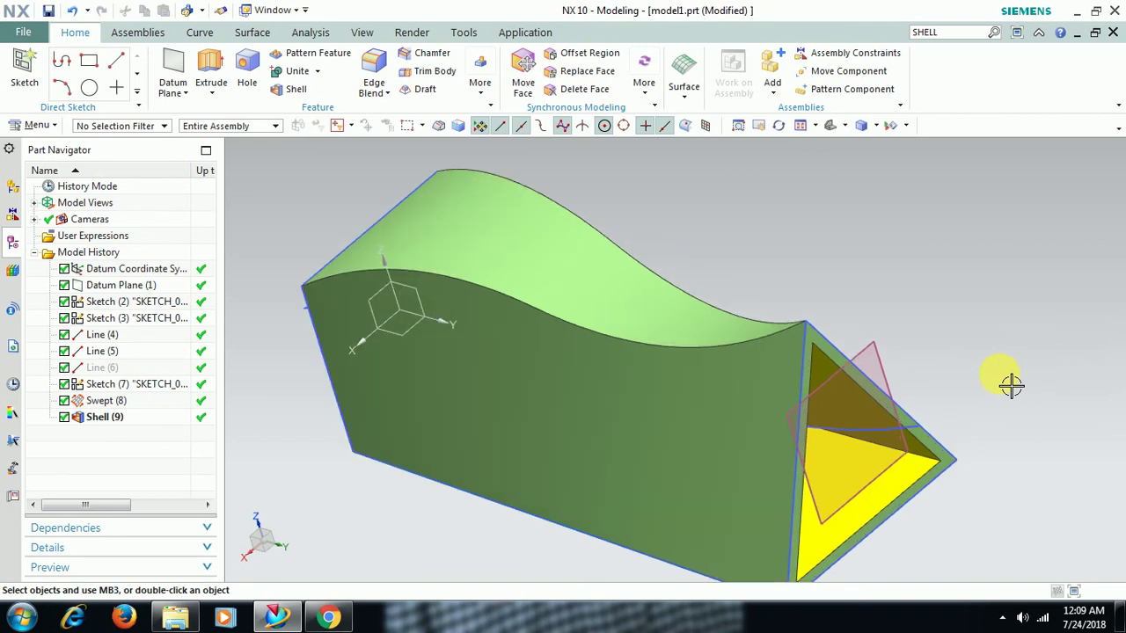
Hide Datum Plane (1) in the Part Navigator, leaving only the shell visible
right_click(922, 368)
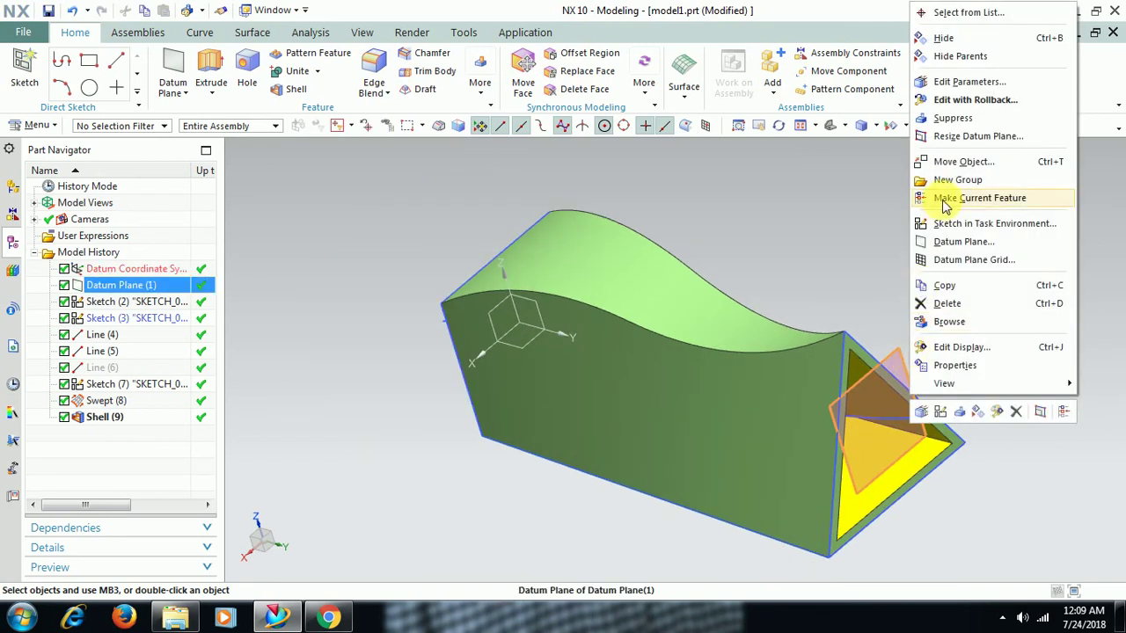
click(945, 38)
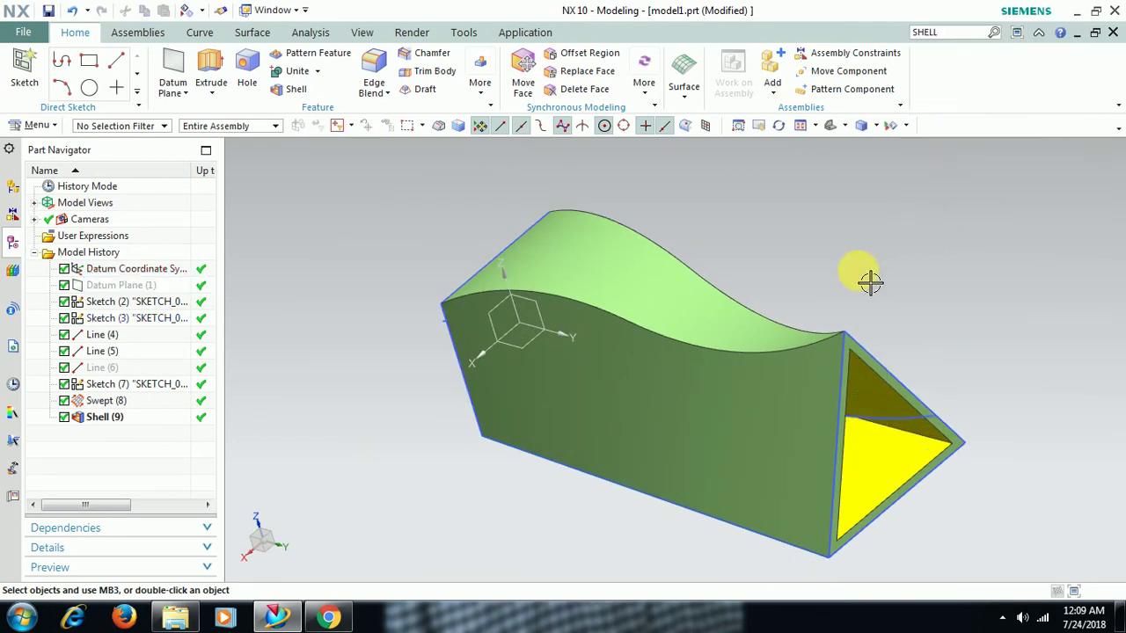
mouse_move(867, 282)
middle_down()
mouse_move(880, 276)
mouse_move(862, 264)
mouse_move(889, 276)
middle_up()
right_click(990, 388)
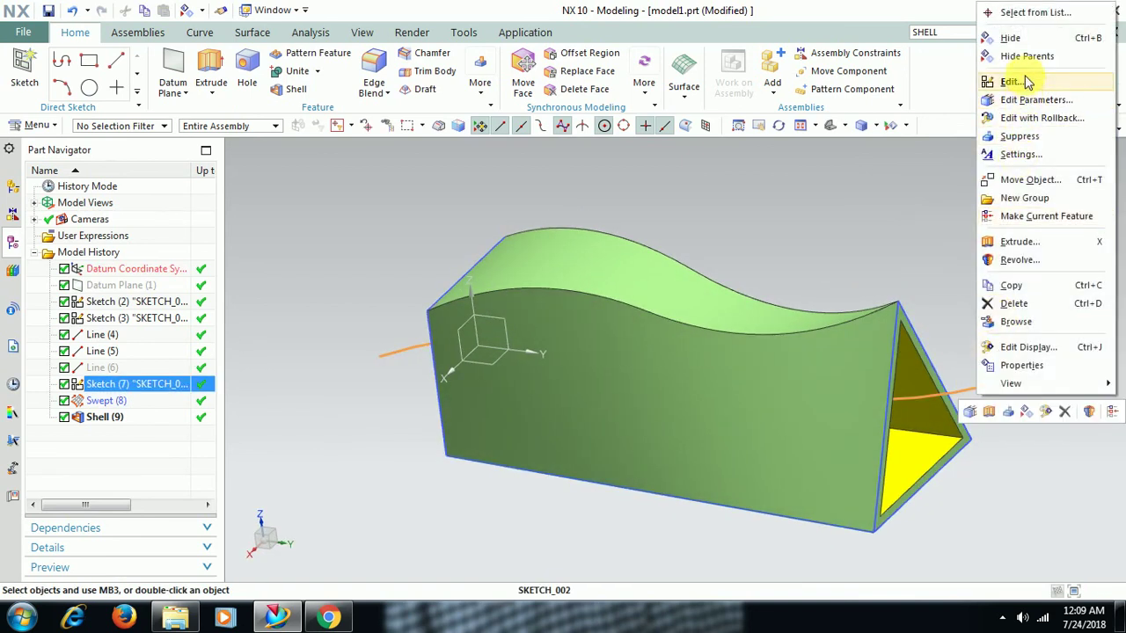